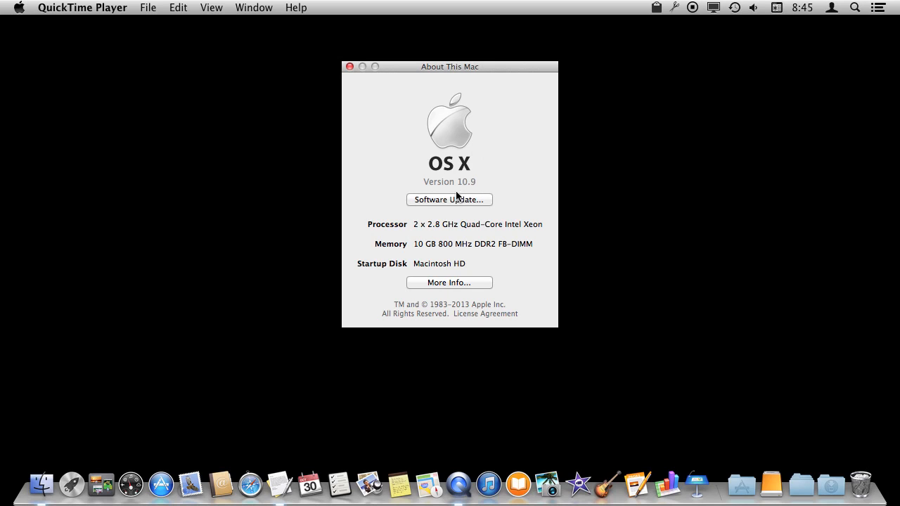
Close the About This Mac window and launch Calculator by searching for 'cal' in Launchpad.
left_click(350, 67)
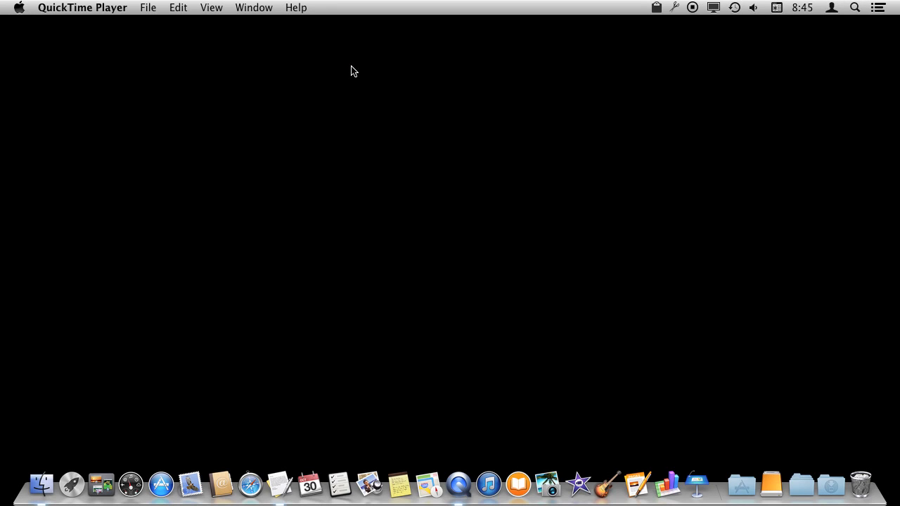
left_click(70, 495)
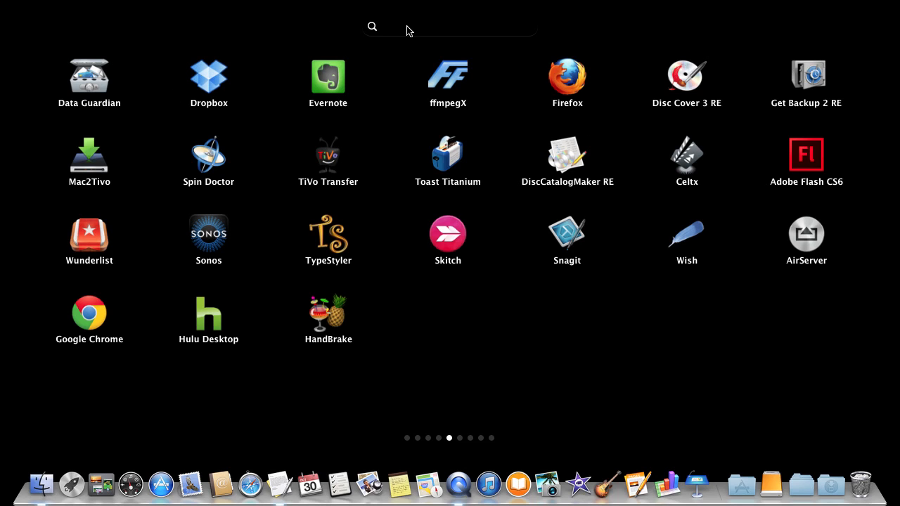
type("al")
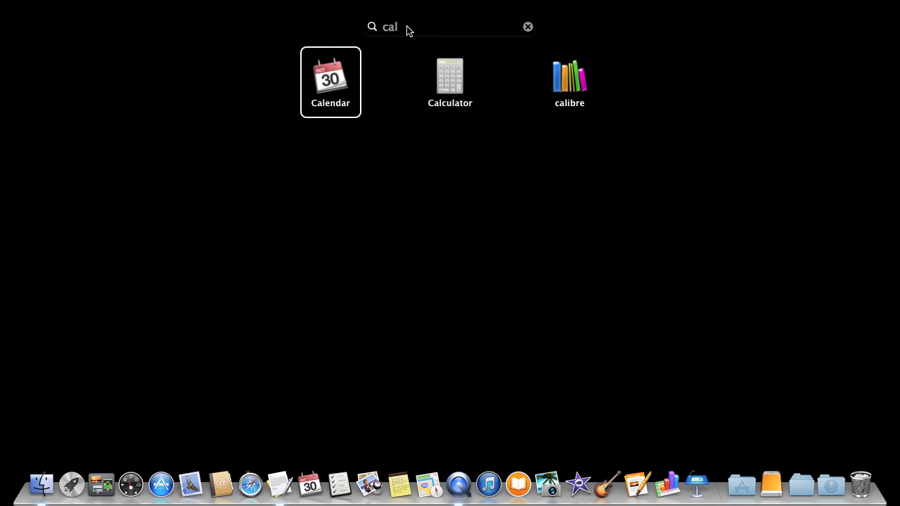
left_click(450, 78)
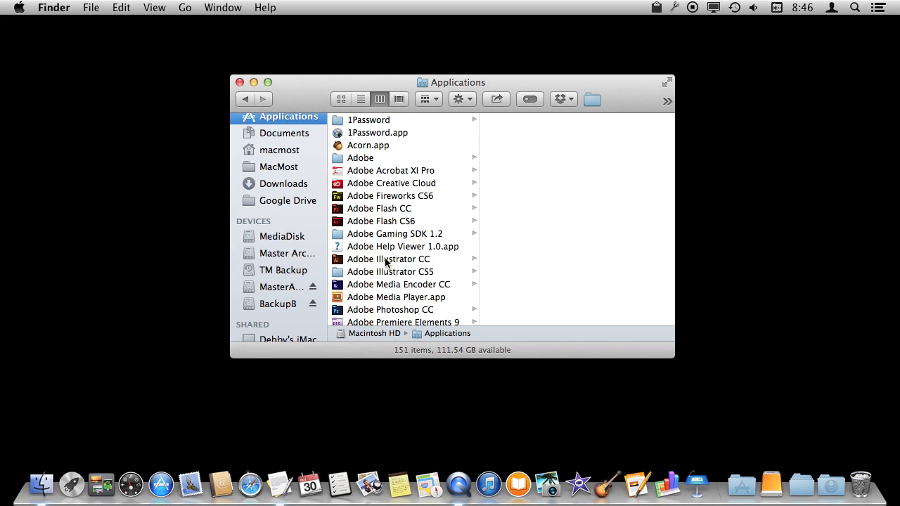
Open Calculator.app from the Applications folder in Finder, then close its window.
scroll(385, 259, "down", 5)
scroll(386, 261, "down", 5)
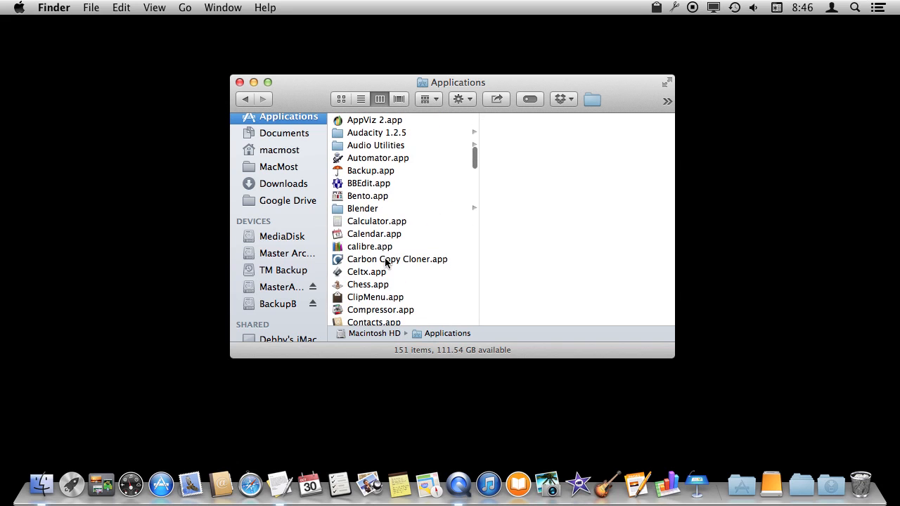
double_click(335, 221)
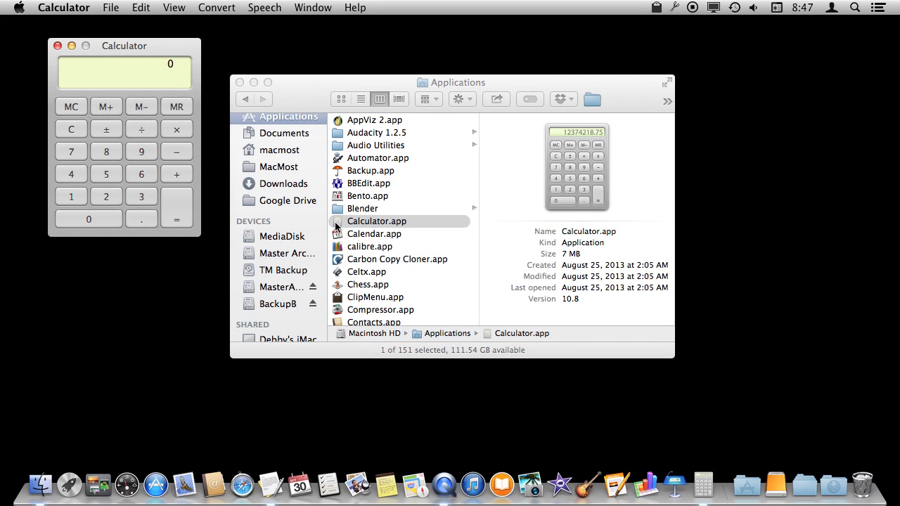
left_click(58, 47)
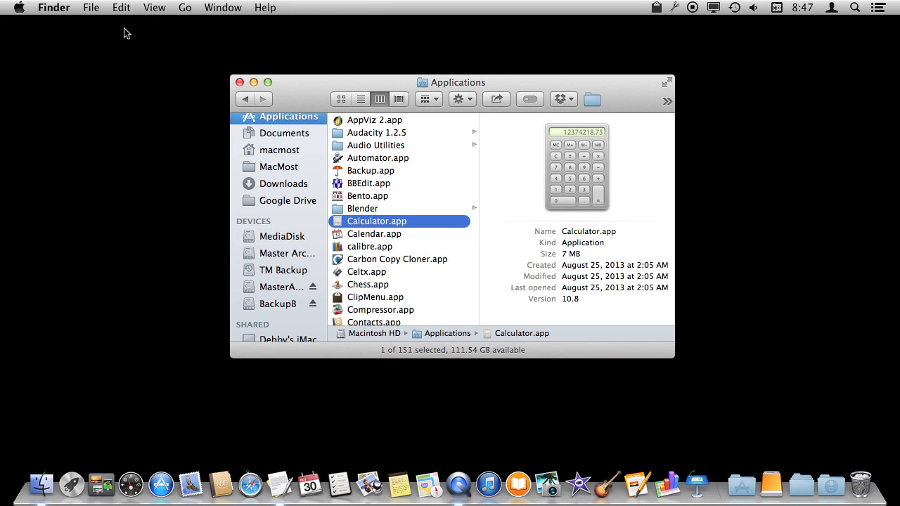
Open the selected Calculator.app with the Finder Open command.
left_click(91, 9)
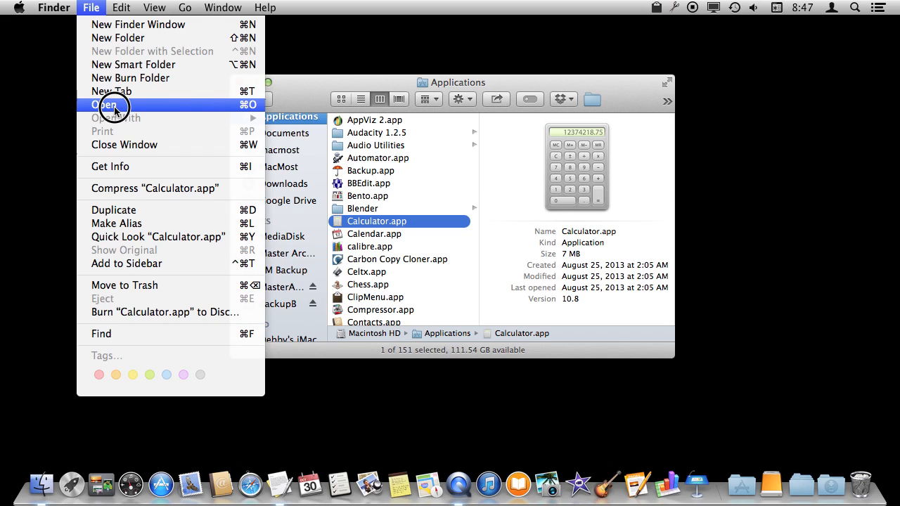
left_click(399, 43)
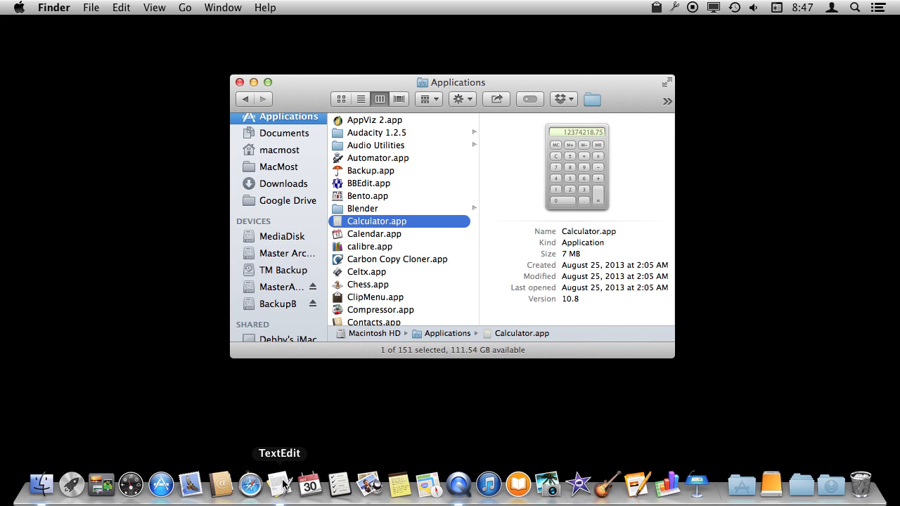
Launch Reminders from the Dock and quit it.
left_click(340, 485)
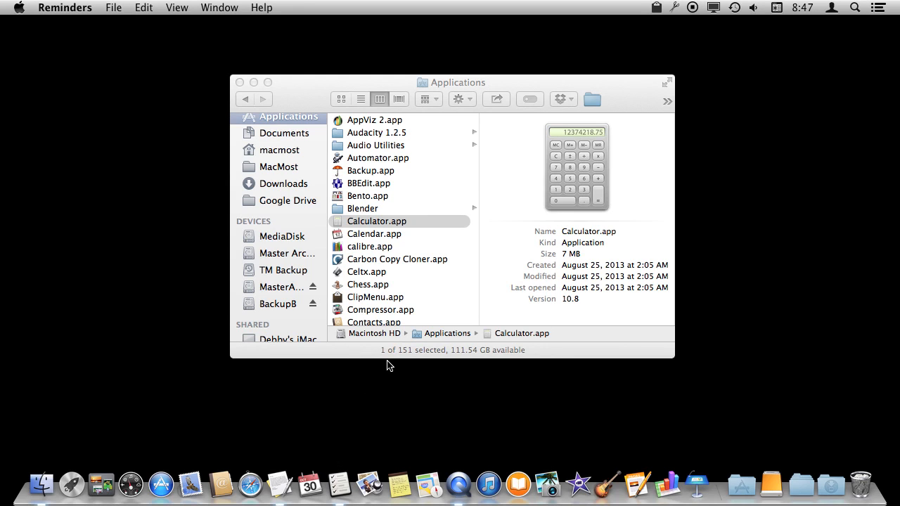
left_click_drag(340, 65, 392, 67)
key("super+q")
Add Calculator.app to the Dock, launch it from there, and quit it.
left_click_drag(339, 222, 333, 491)
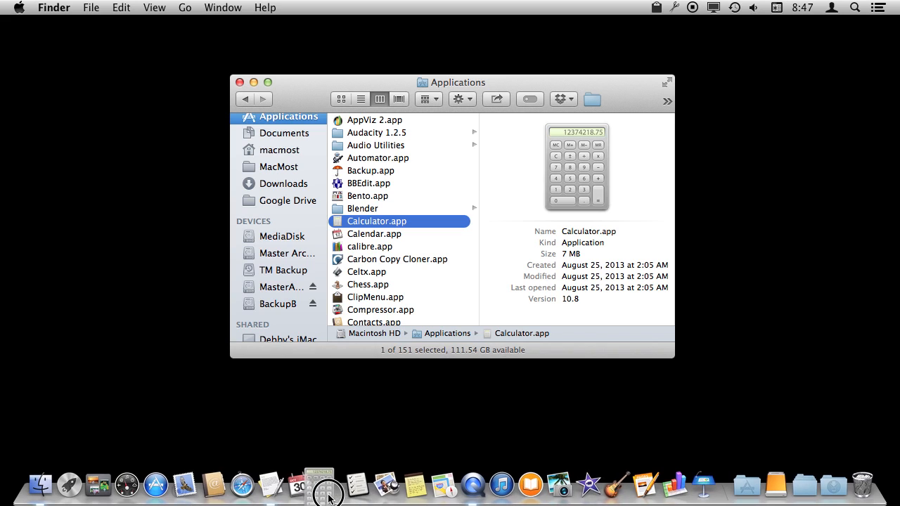
left_click(329, 485)
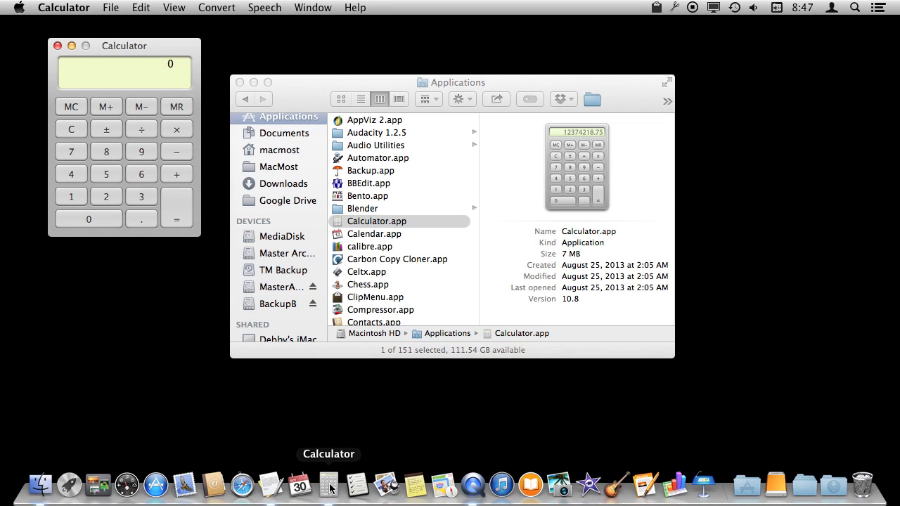
key("super+q")
Remove Calculator from the Dock and switch the Finder window to Macintosh HD through the title path.
left_click_drag(329, 490, 179, 155)
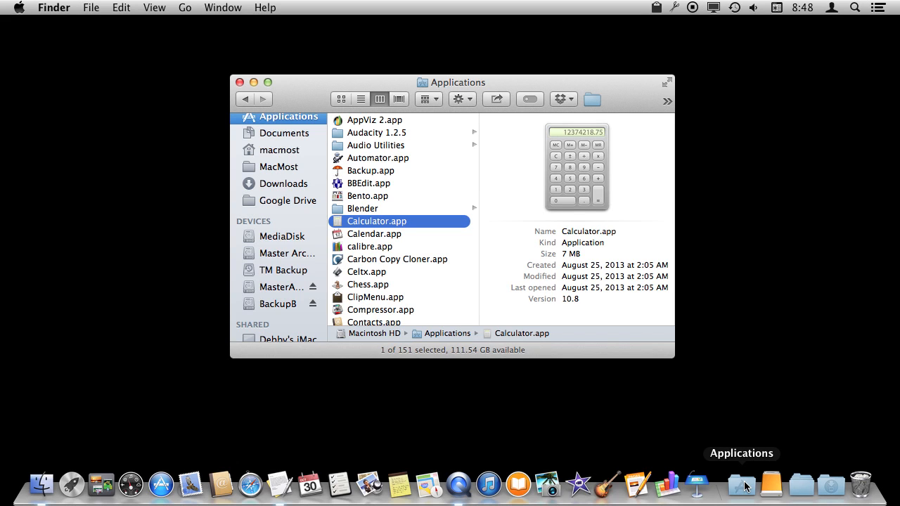
left_click(454, 84, "super")
left_click(451, 96)
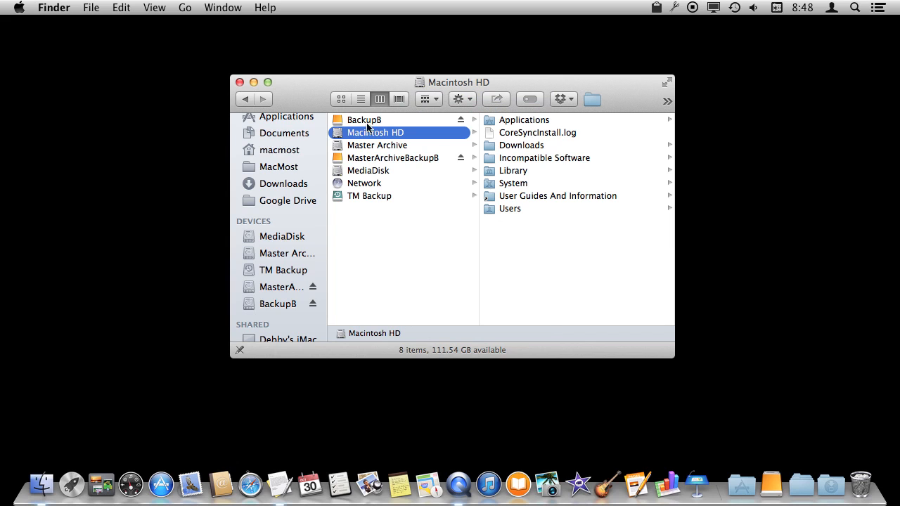
Launch Calculator.app from the Applications stack in the Dock.
left_click(491, 121)
left_click_drag(491, 121, 614, 114)
left_click(742, 485)
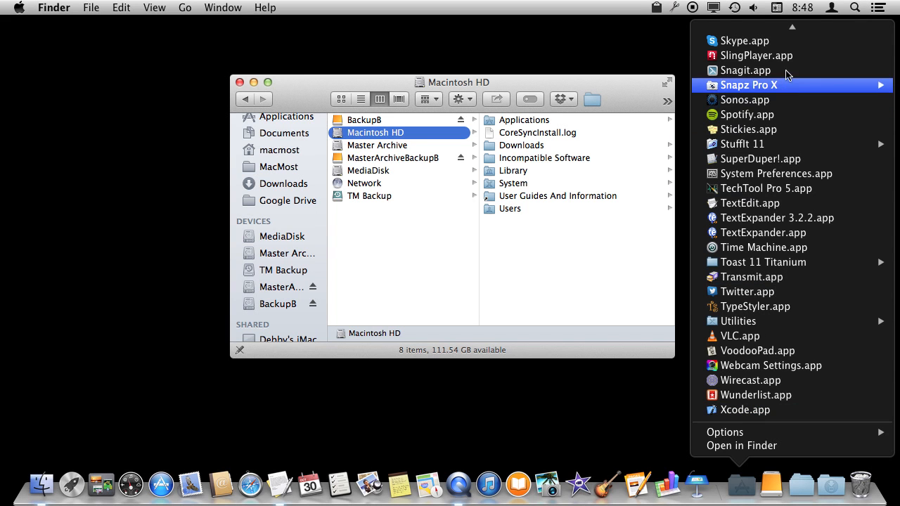
scroll(763, 179, "up", 10)
scroll(763, 180, "up", 15)
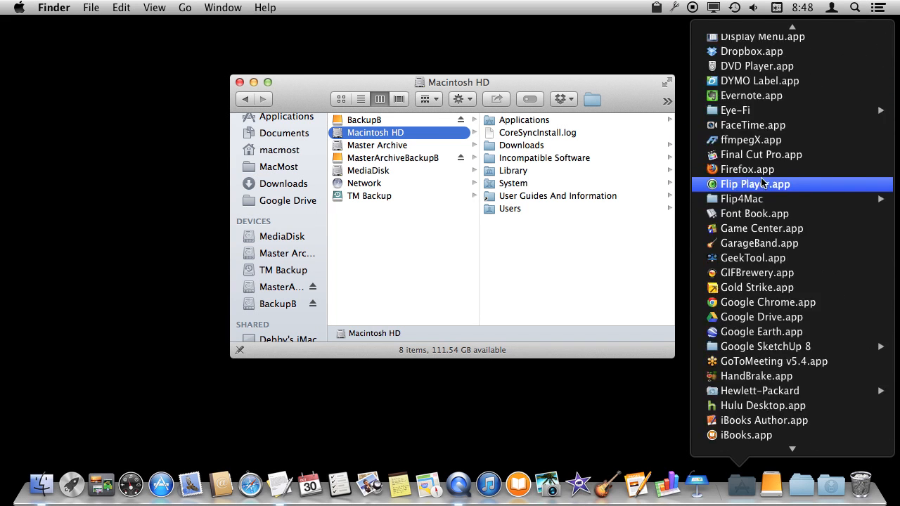
scroll(763, 179, "down", 10)
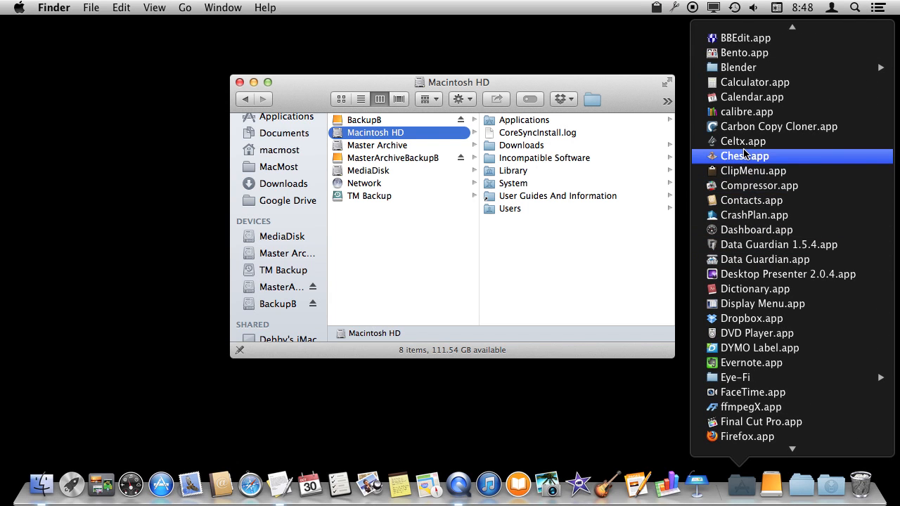
left_click(744, 83)
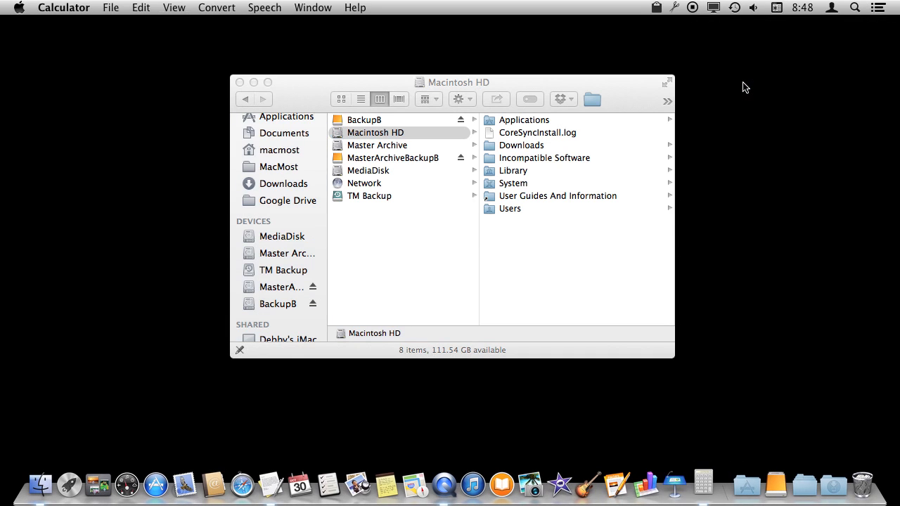
Create a Calculator.app alias on the desktop from the Applications folder.
left_click(291, 120)
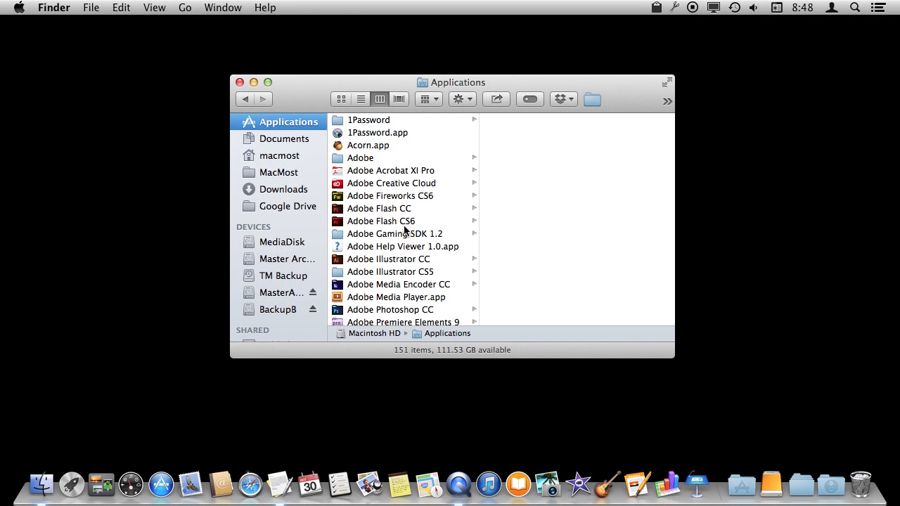
scroll(389, 254, "down", 10)
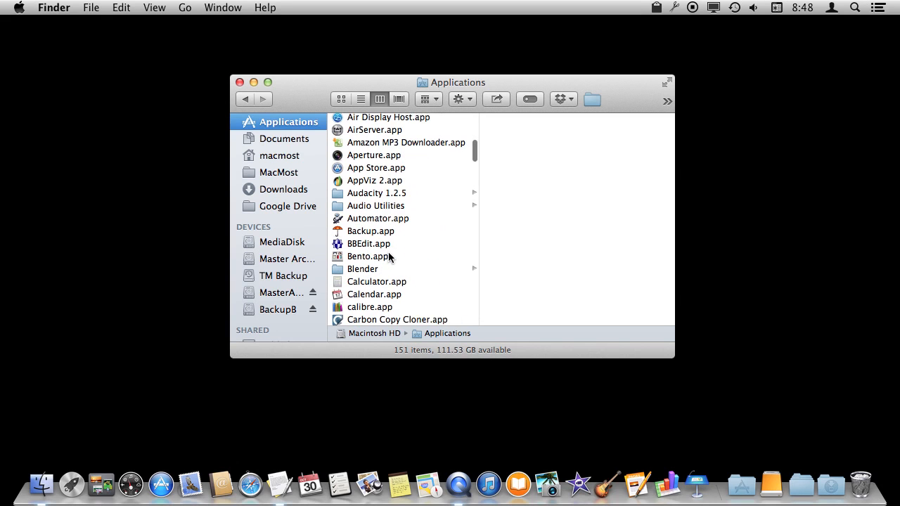
scroll(389, 255, "down", 3)
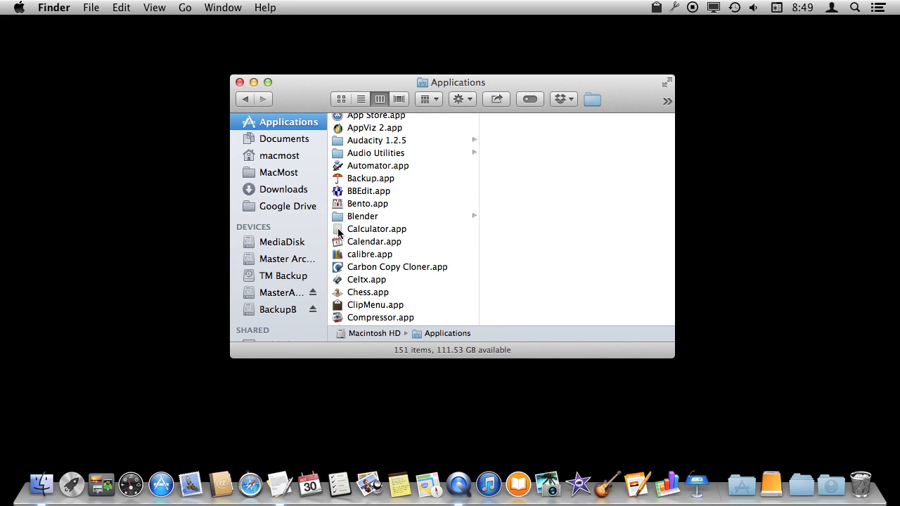
left_click_drag(338, 232, 827, 134)
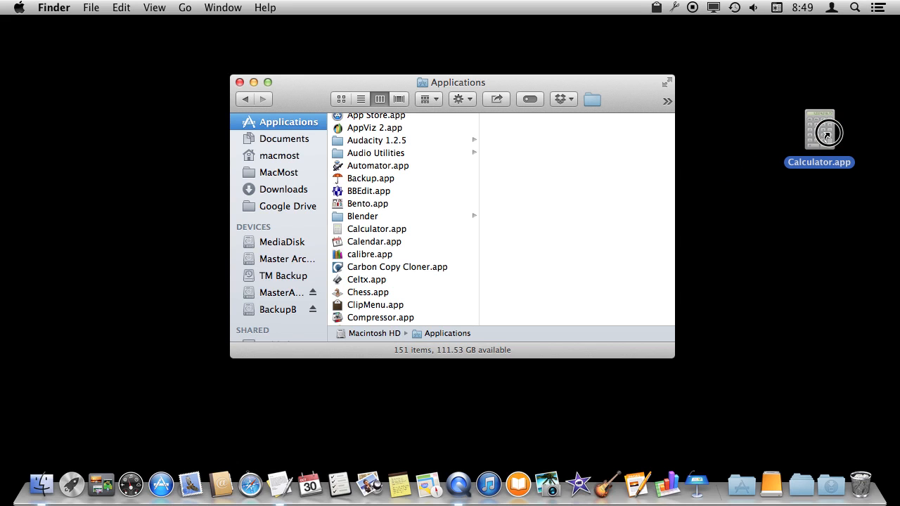
left_click_drag(827, 135, 802, 141)
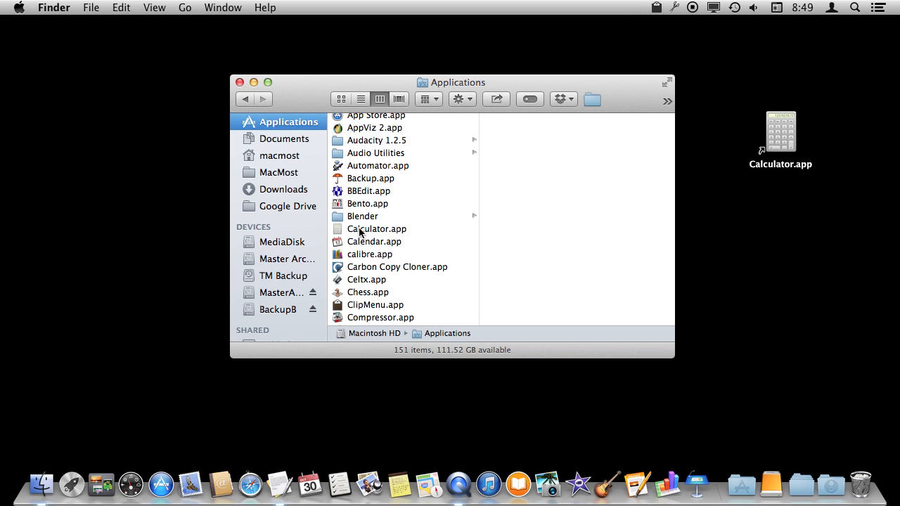
Launch Calculator from the desktop alias and quit it.
double_click(783, 138)
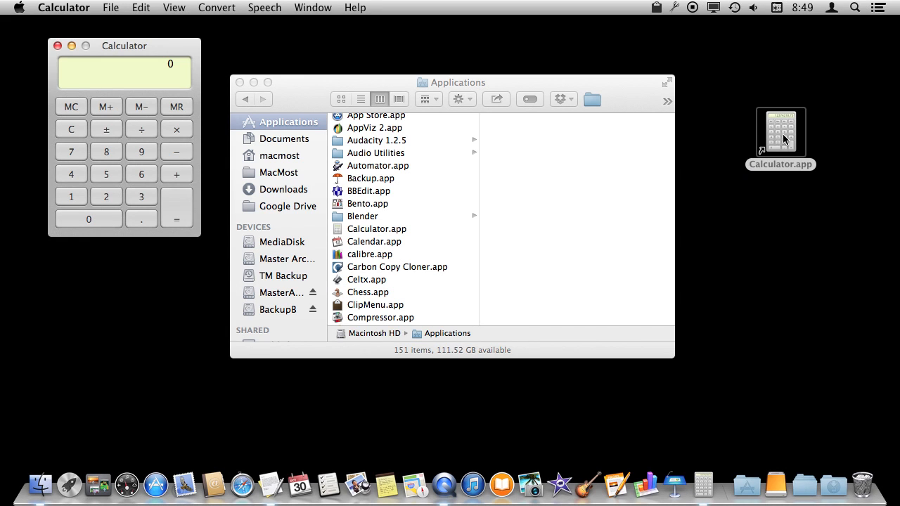
key("super+q")
Open a new Finder window, create a folder named Apps in Documents, and open it.
key("super+n")
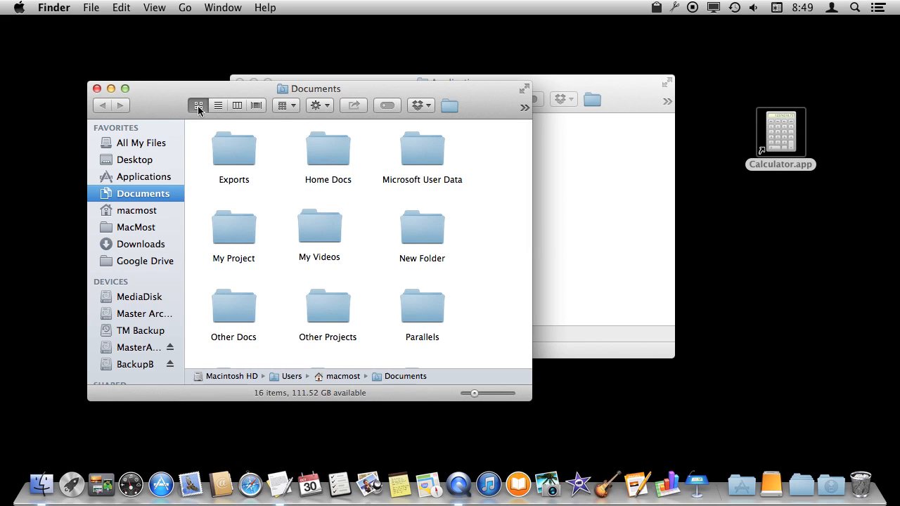
left_click_drag(92, 7, 103, 38)
type("Apps")
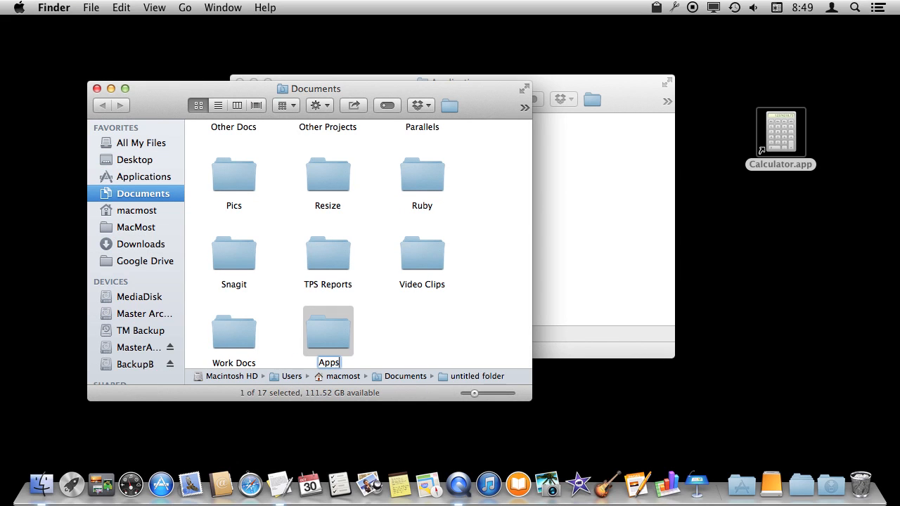
key("Return")
double_click(328, 335)
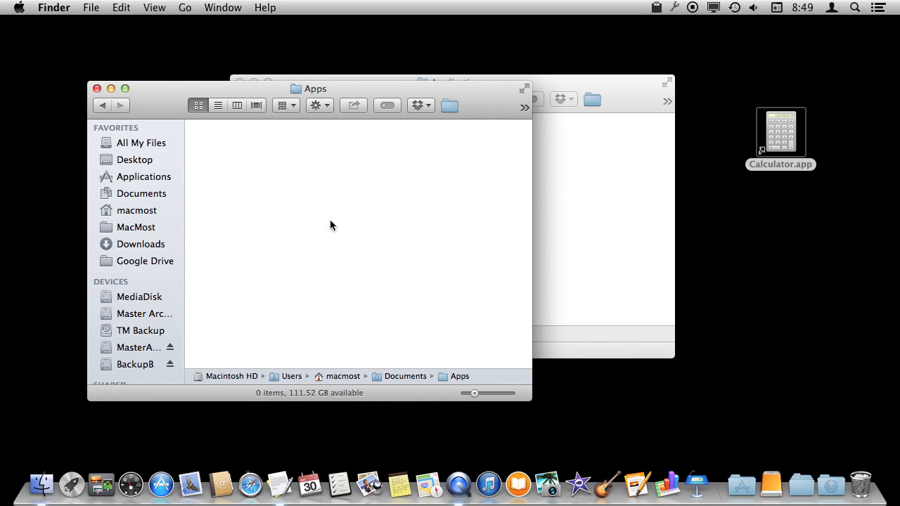
Move the desktop Calculator alias into the Apps folder and add a Calendar alias there.
left_click_drag(782, 135, 238, 173)
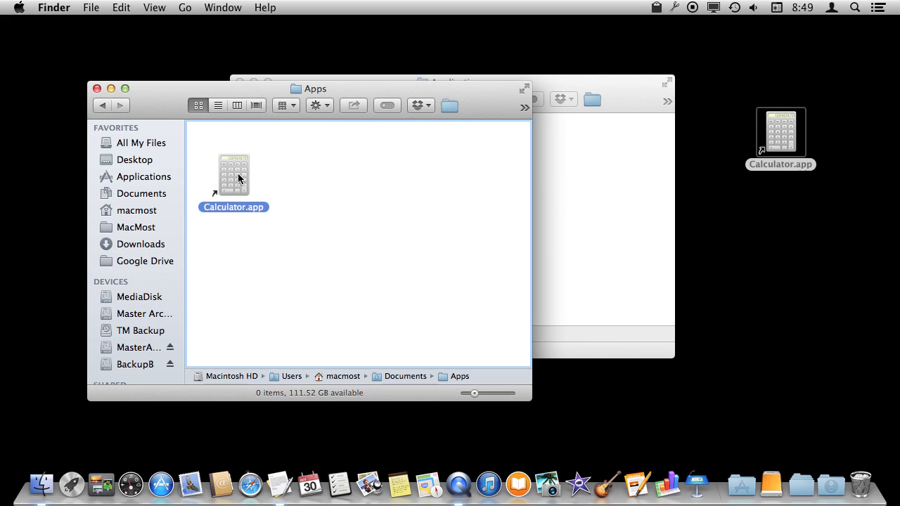
left_click_drag(541, 87, 711, 88)
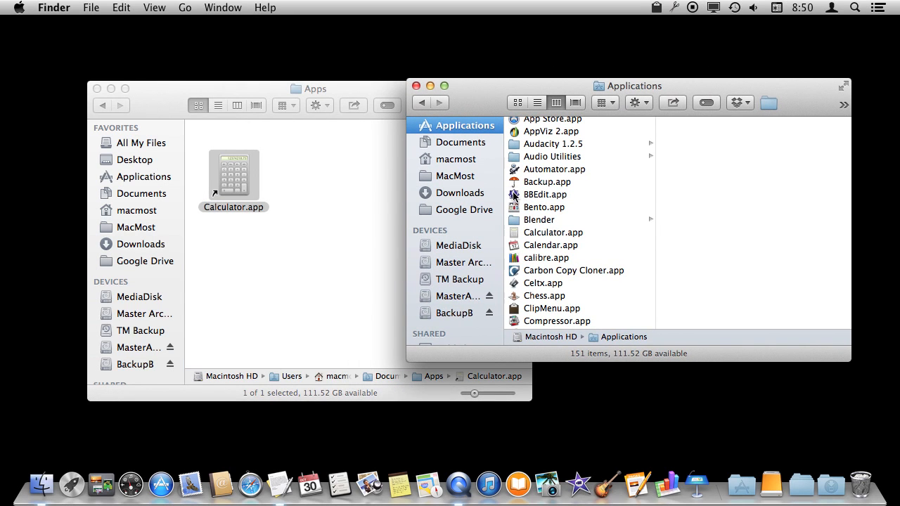
left_click_drag(514, 245, 327, 187)
Add a Font Book alias to the Apps folder from the Applications list.
scroll(555, 290, "down", 5)
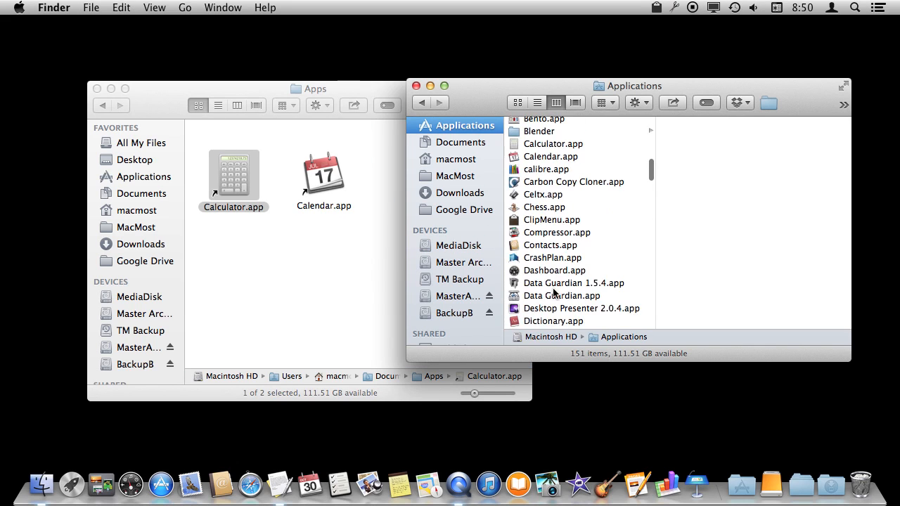
scroll(555, 292, "down", 1)
scroll(555, 292, "down", 4)
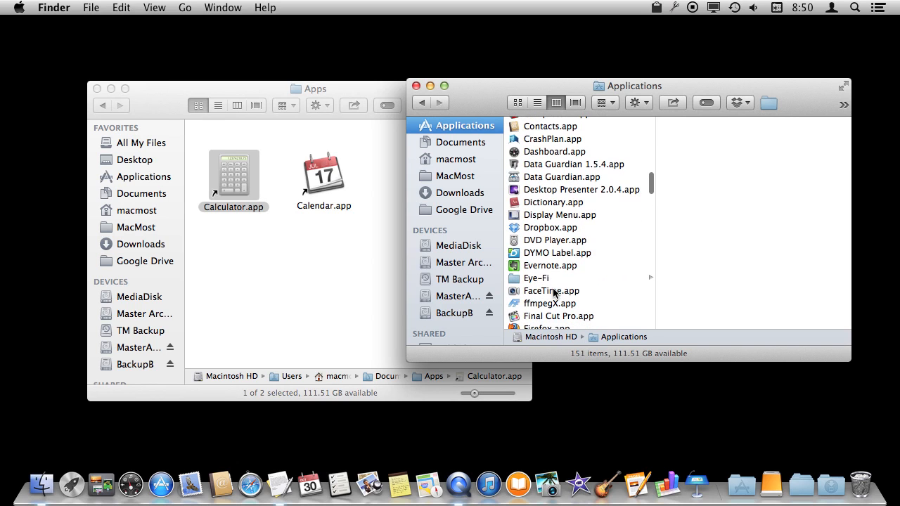
scroll(555, 292, "down", 5)
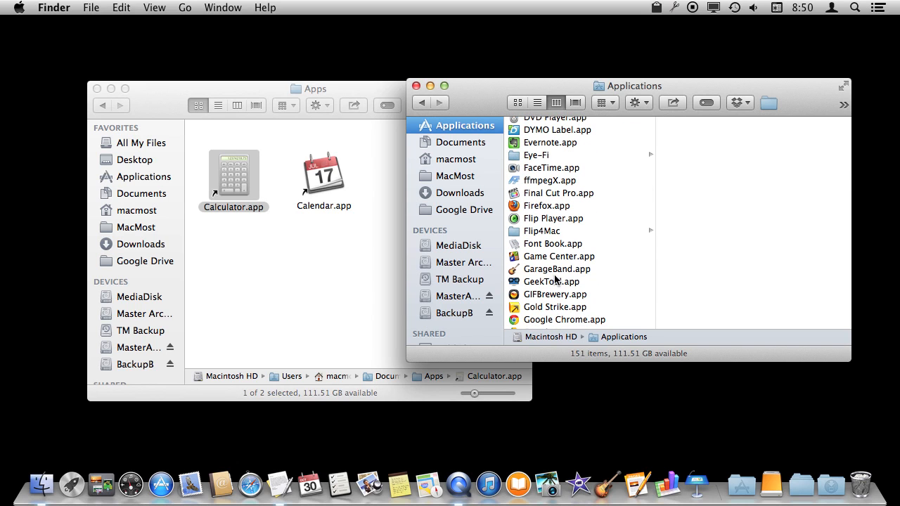
left_click_drag(514, 248, 274, 248)
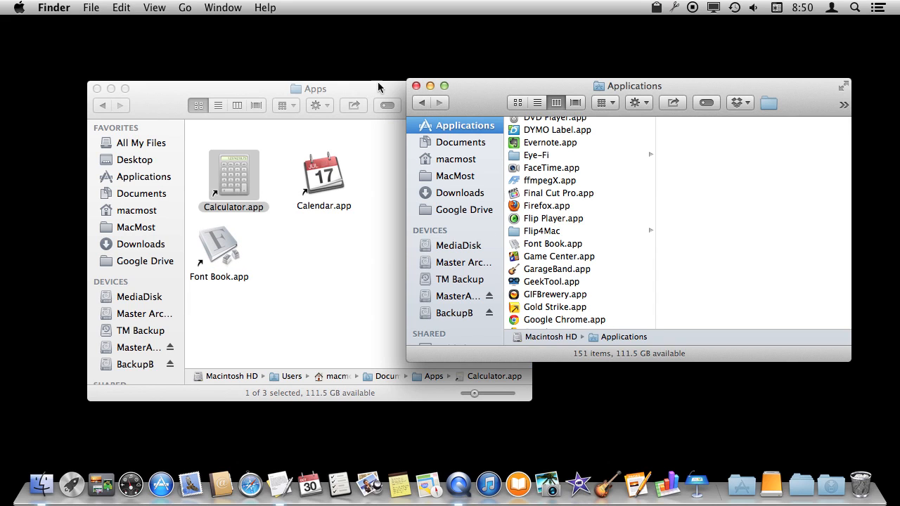
Go up to Documents and add the Apps folder to the Dock.
left_click(167, 106)
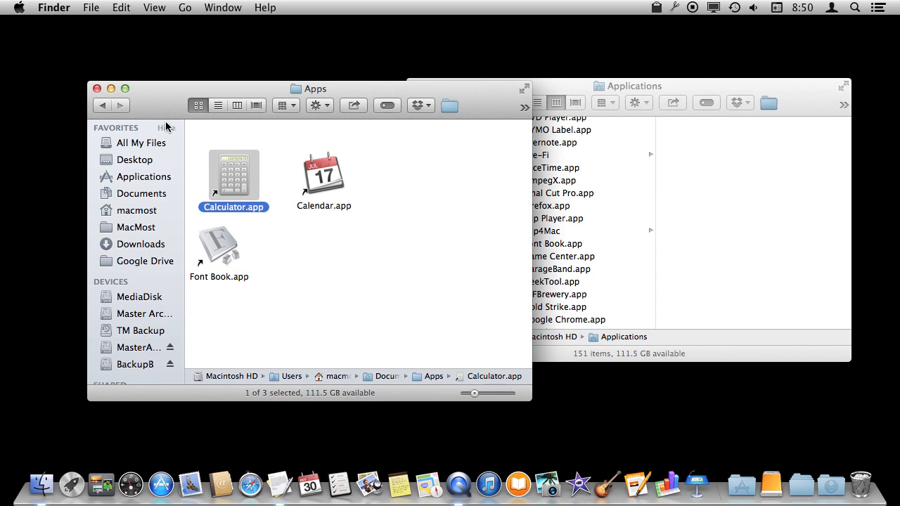
left_click(319, 89, "super")
left_click(312, 101)
left_click_drag(328, 331, 781, 490)
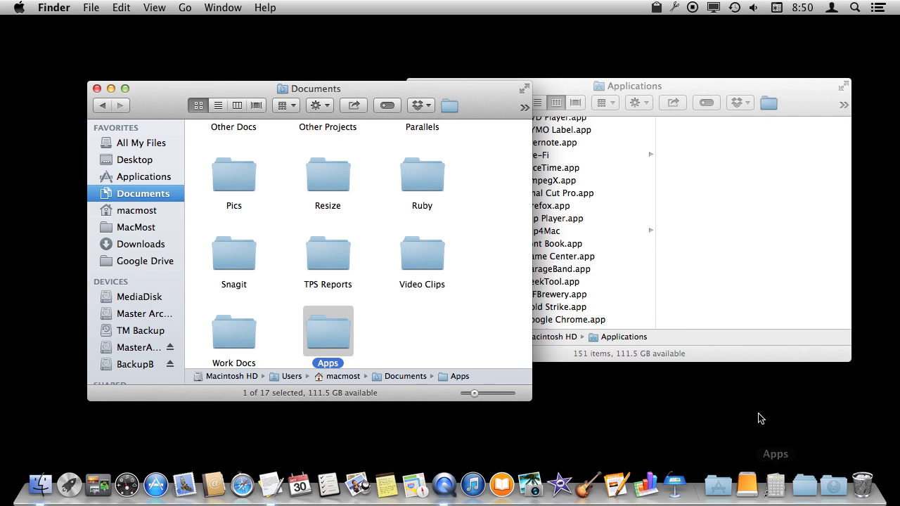
Open the Apps stack from the Dock in a Finder window, then close that window.
left_click(777, 488)
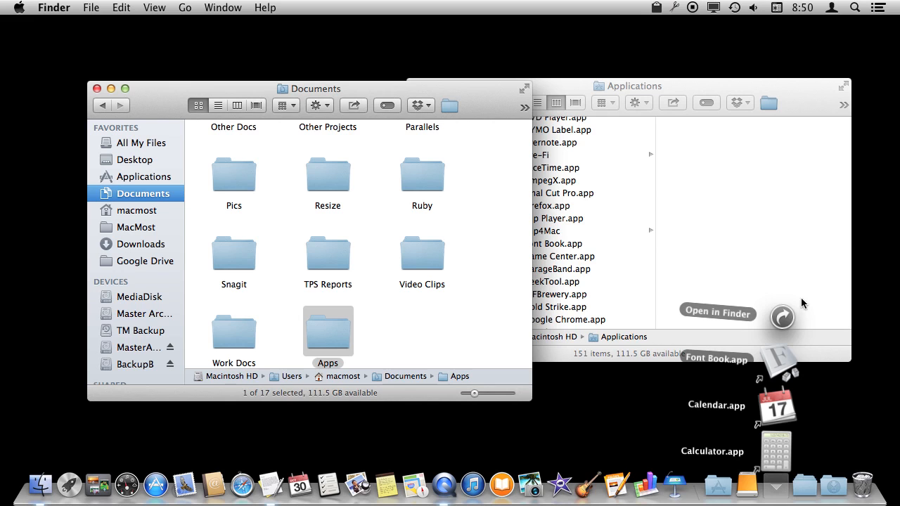
left_click(784, 318)
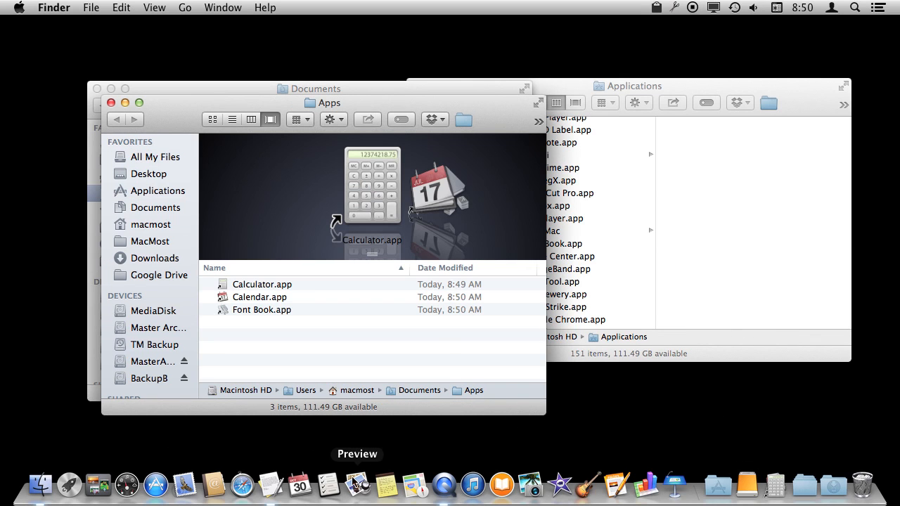
left_click(111, 104)
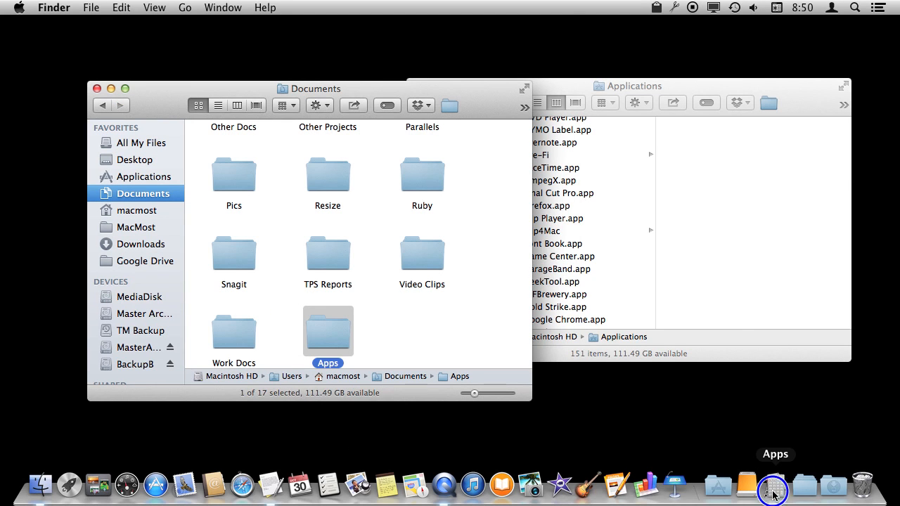
Set the Apps Dock item to view its content as a list and display as a folder.
right_click(774, 495)
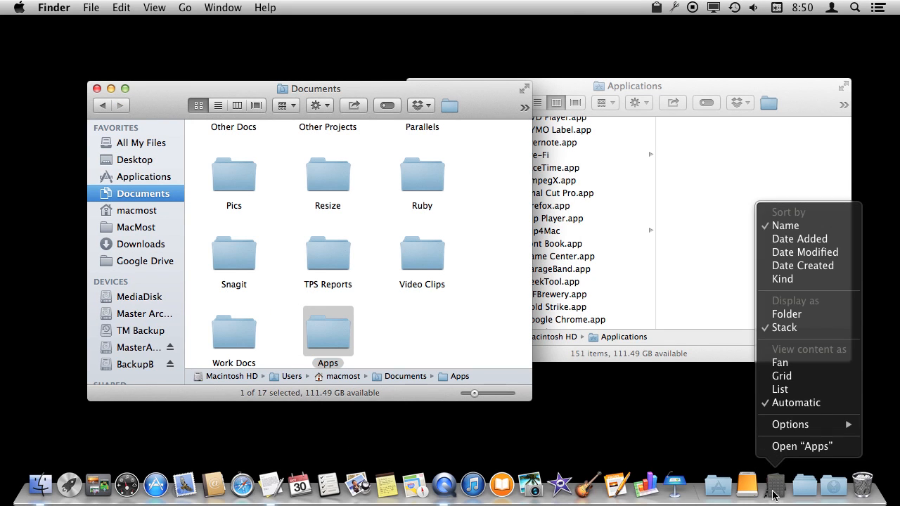
left_click(788, 389)
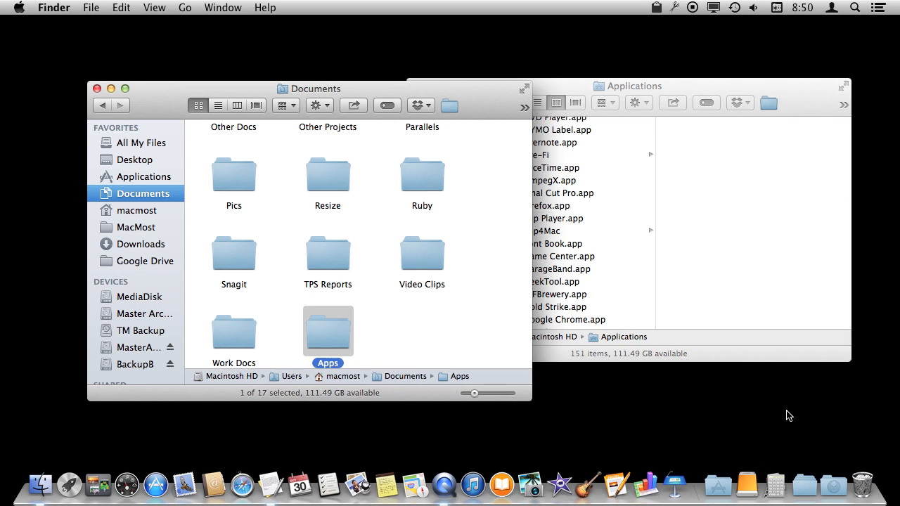
right_click(776, 485)
left_click(784, 316)
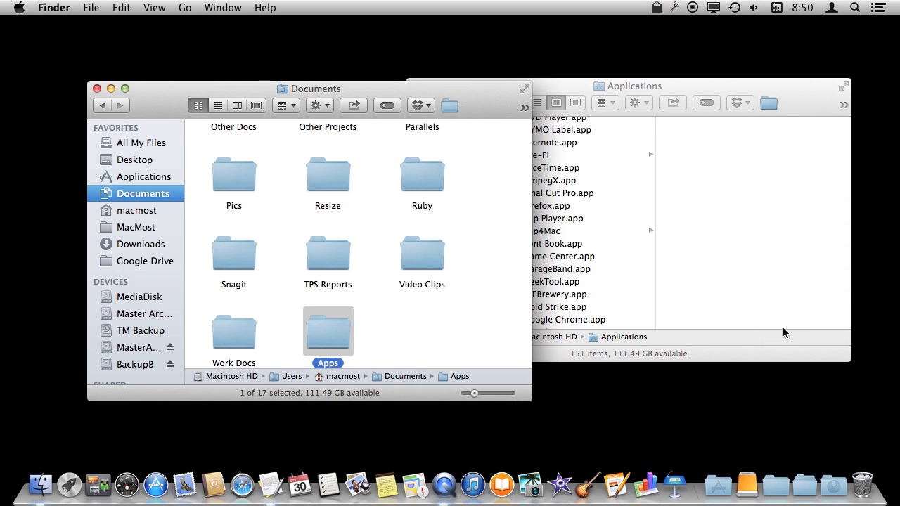
left_click(777, 485)
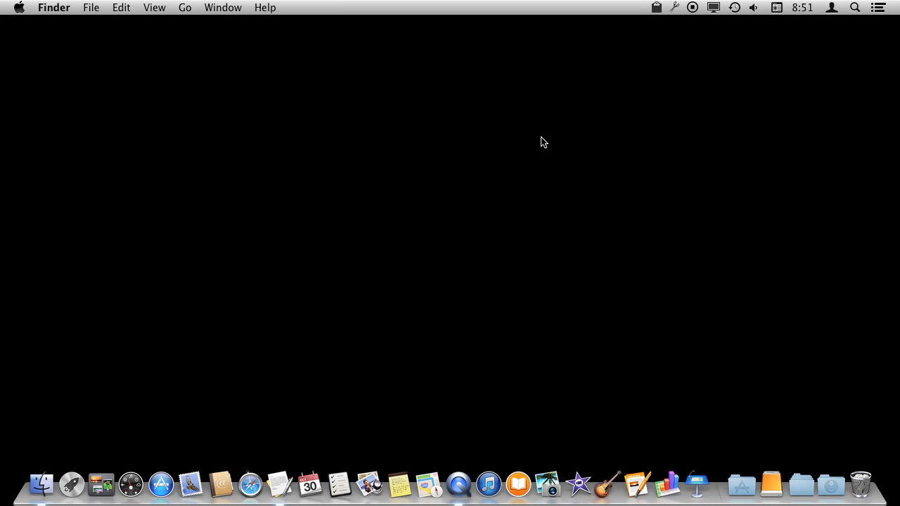
Launch Calculator through a Spotlight search for calc, then quit it.
left_click(856, 12)
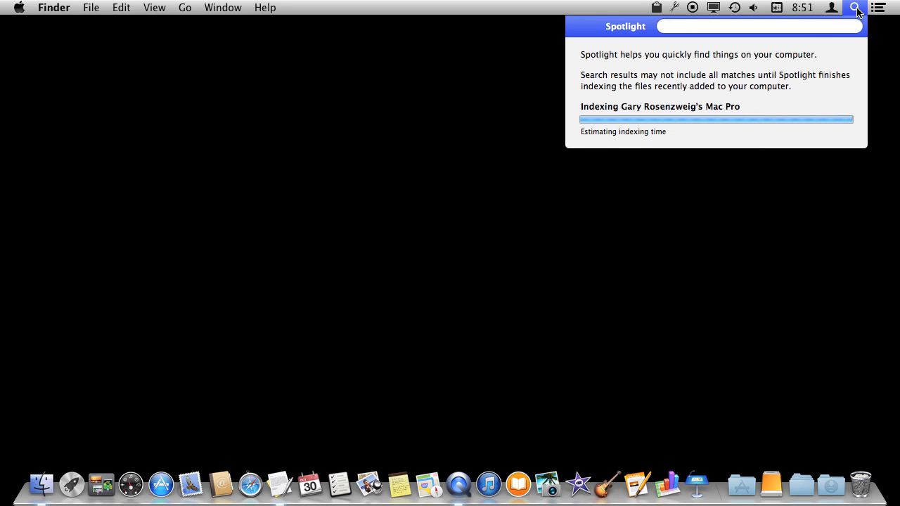
type("calc")
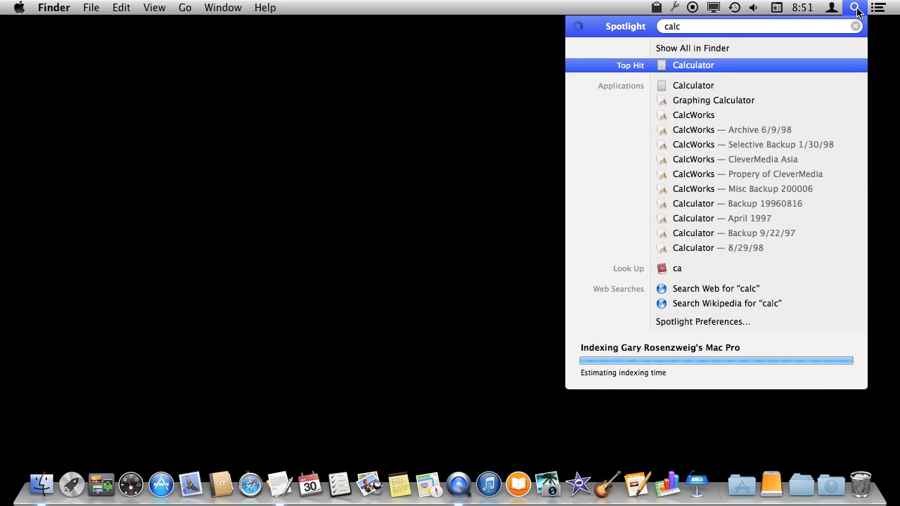
left_click(726, 67)
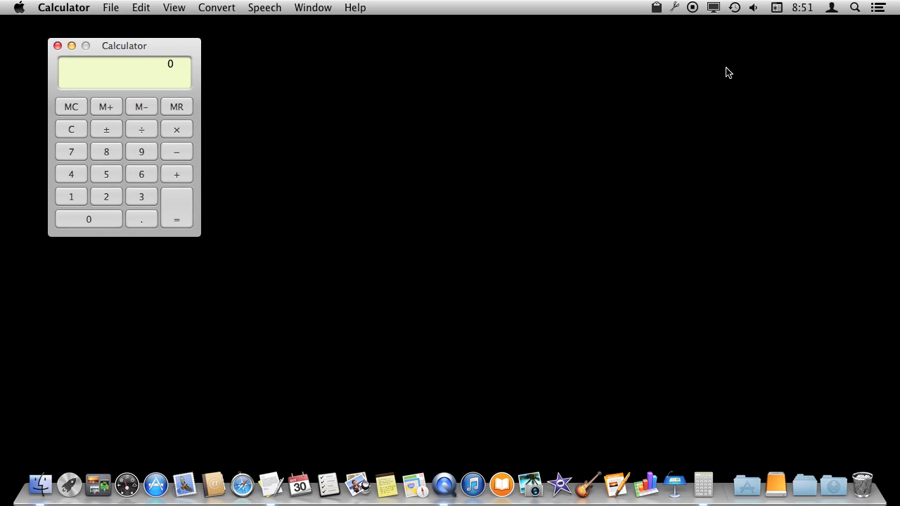
key("super+q")
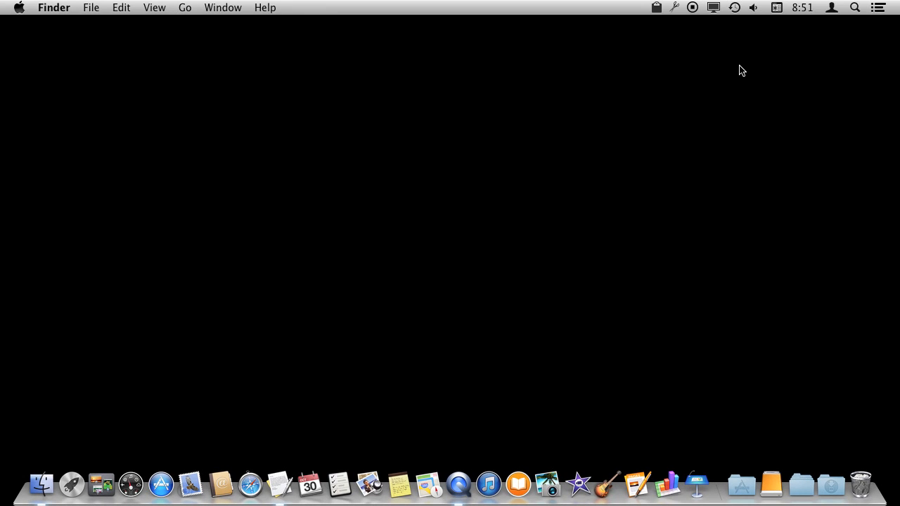
Open Spotlight by shortcut, search for cal, launch the Calculator top hit and quit it.
key("super+space")
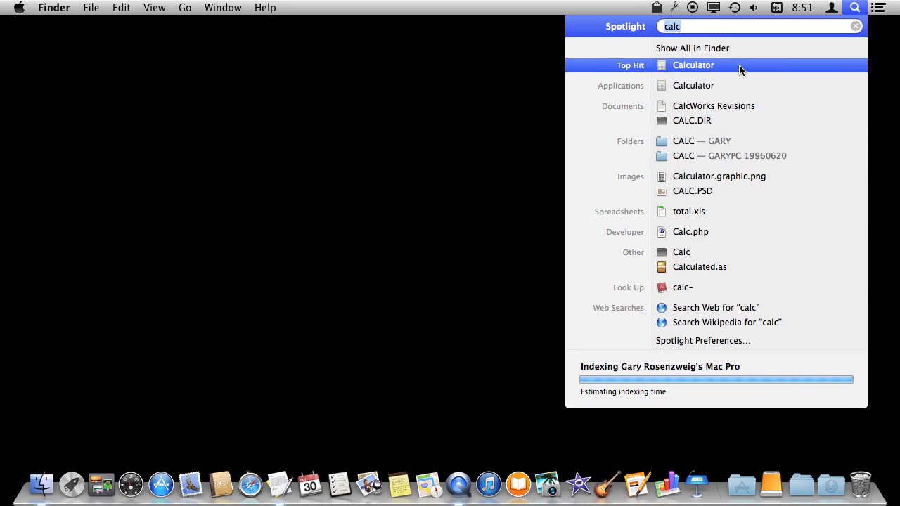
type("cal")
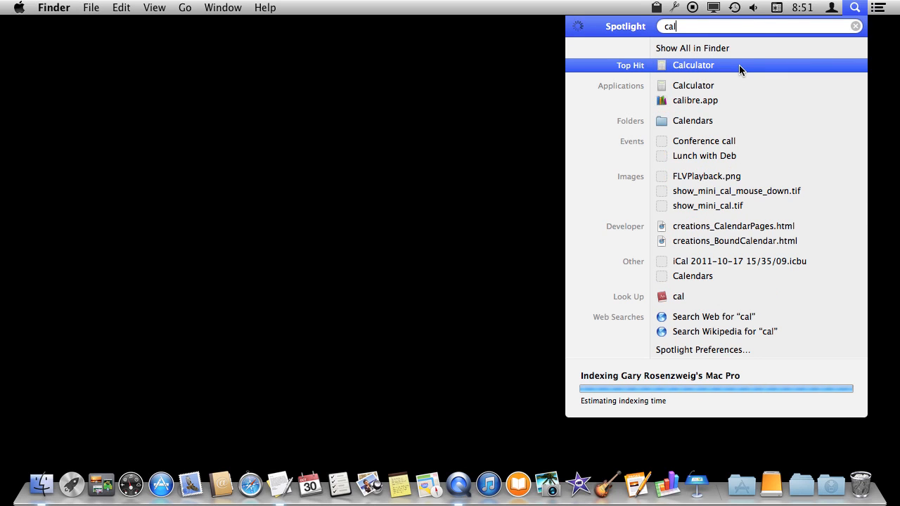
left_click(739, 65)
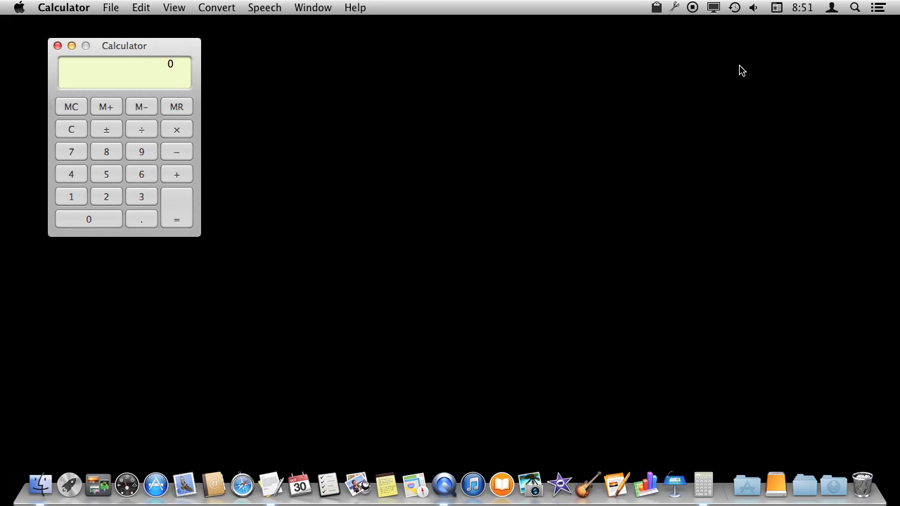
key("super+q")
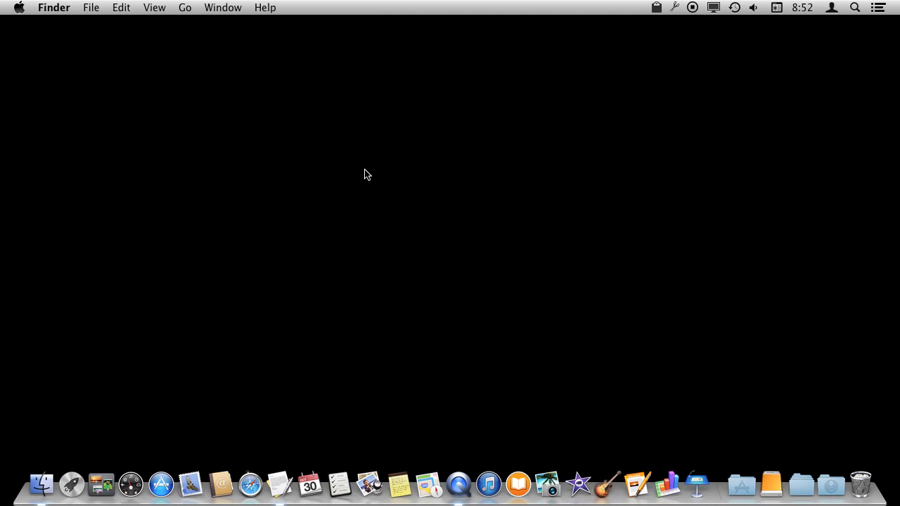
Open a new Finder window and open the Home Docs folder inside Documents.
left_click(94, 8)
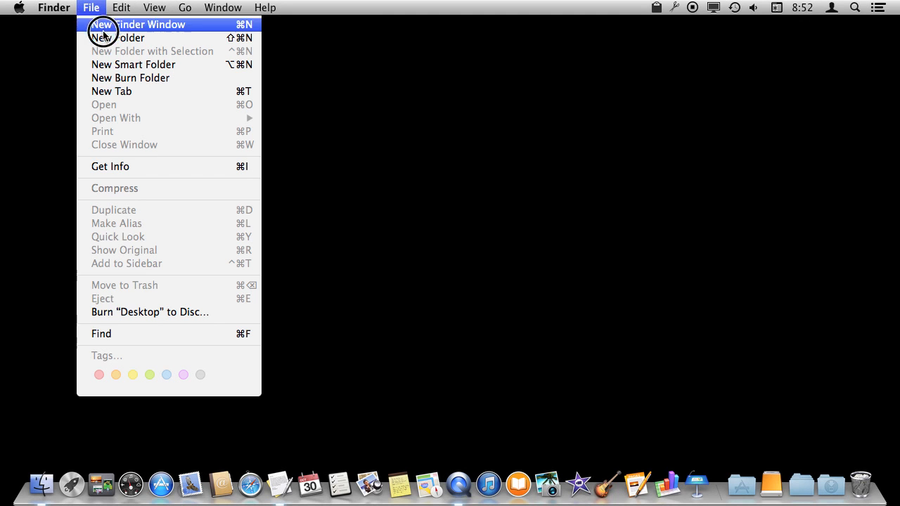
left_click(105, 27)
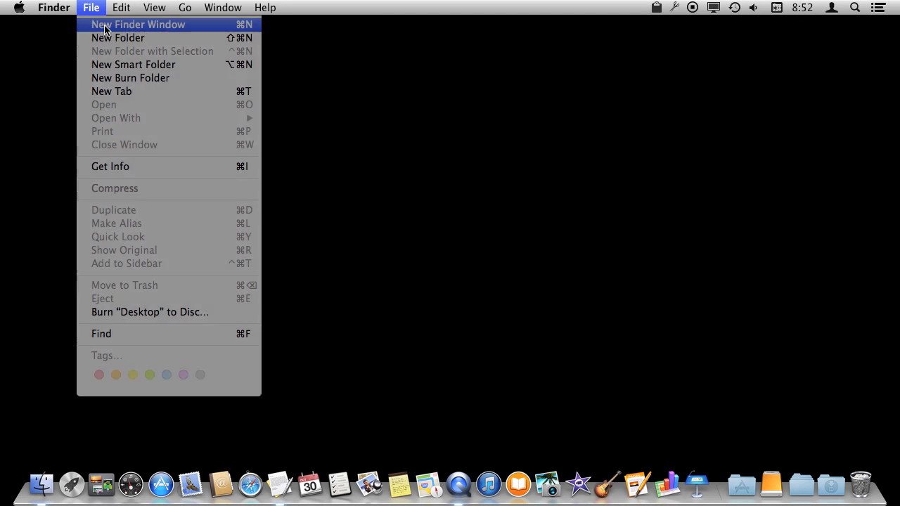
scroll(287, 197, "up", 5)
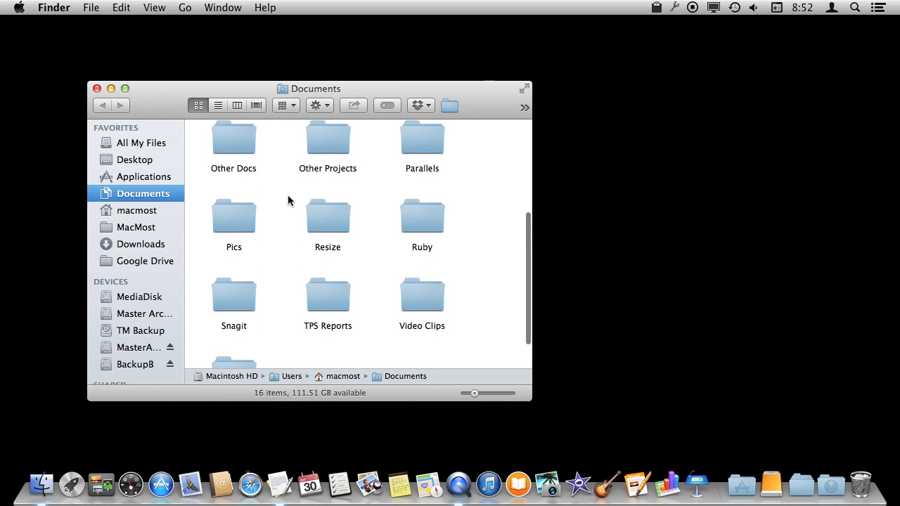
left_click(320, 158)
double_click(320, 159)
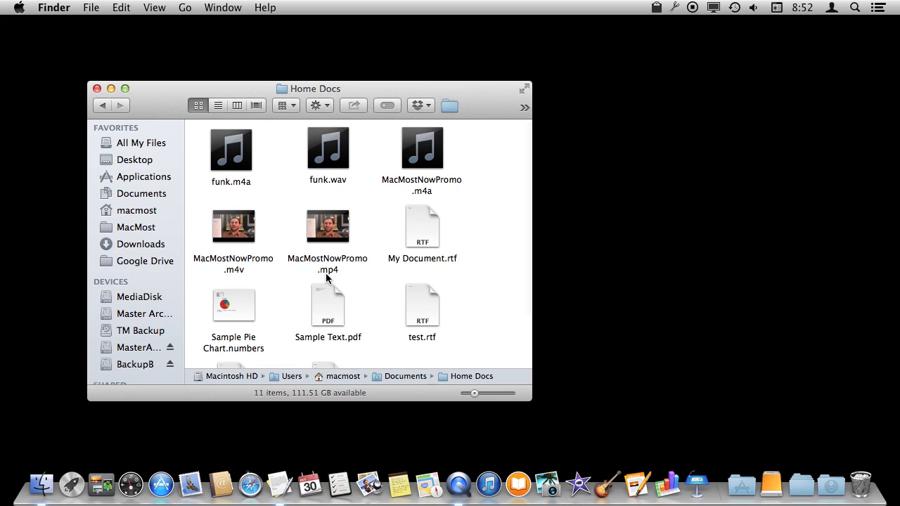
Select Sample Pie Chart.numbers and browse its Open With application choices.
left_click(240, 309)
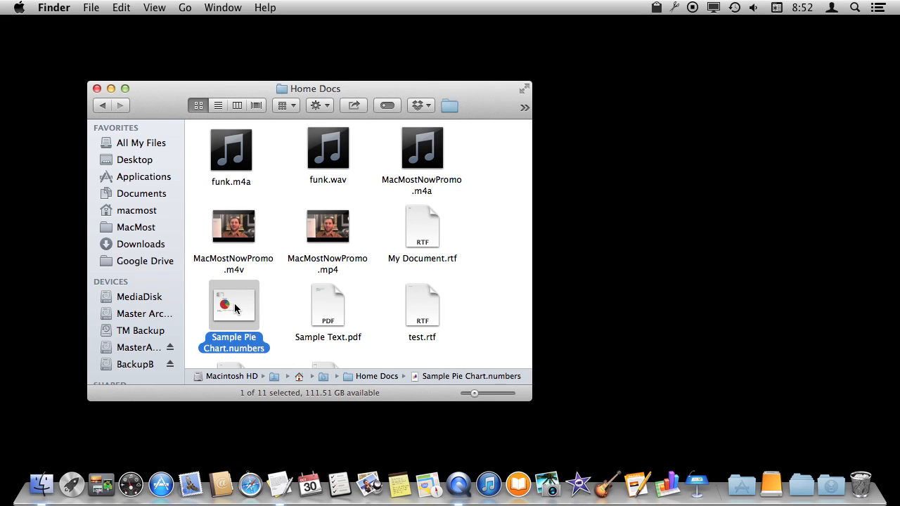
left_click(91, 7)
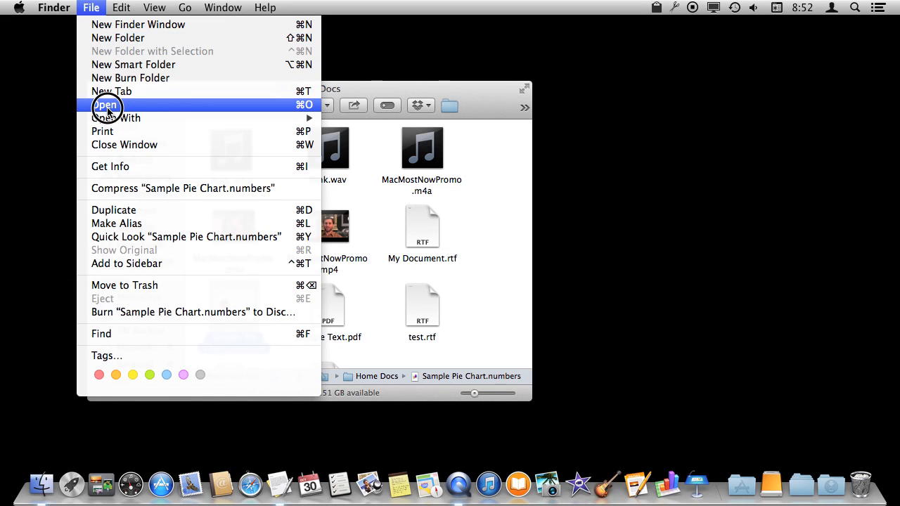
mouse_move(104, 118)
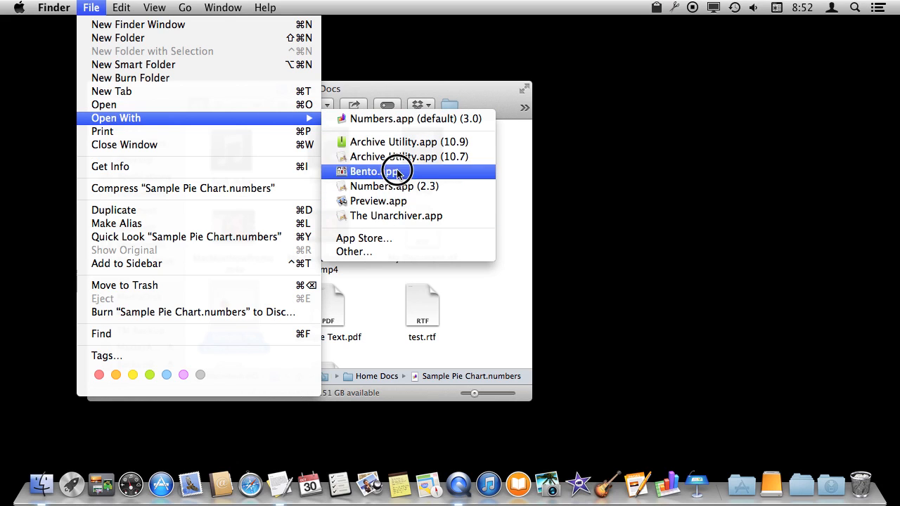
left_click(565, 188)
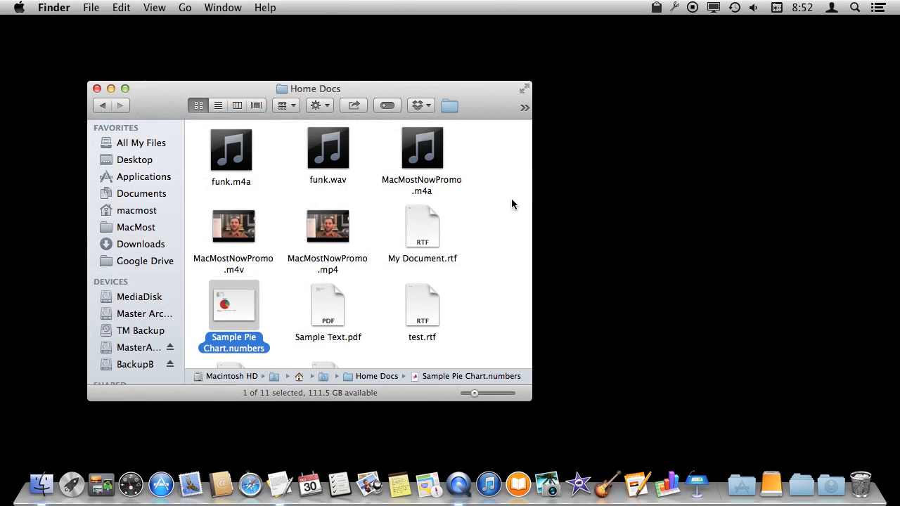
Examine the file's context-menu Open With choices, including with Option held.
right_click(228, 306)
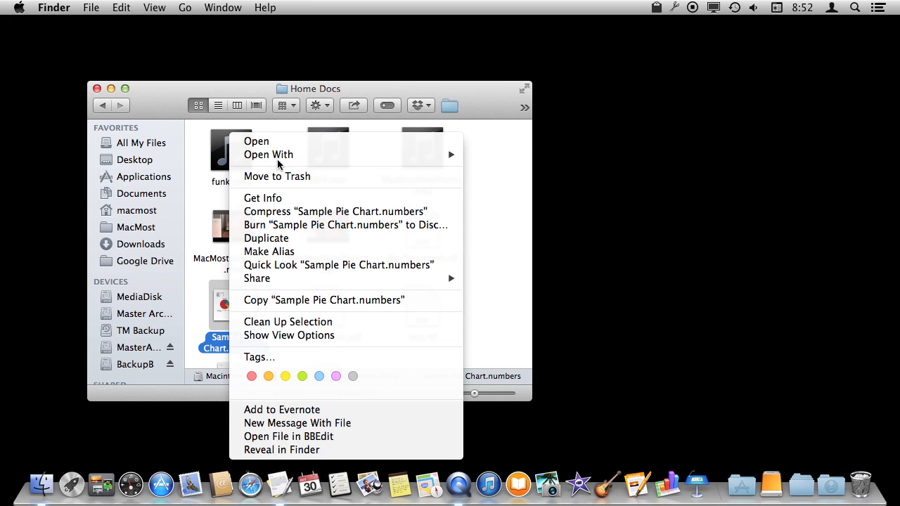
mouse_move(273, 158)
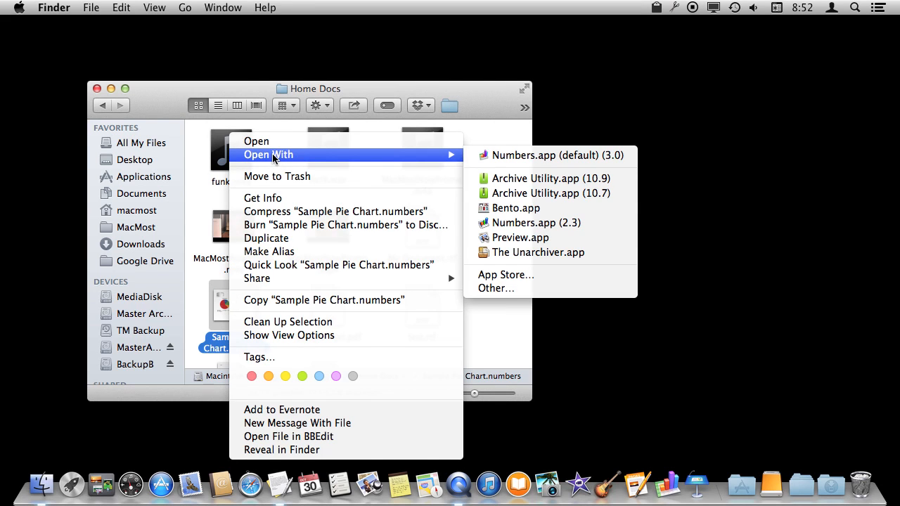
key("alt")
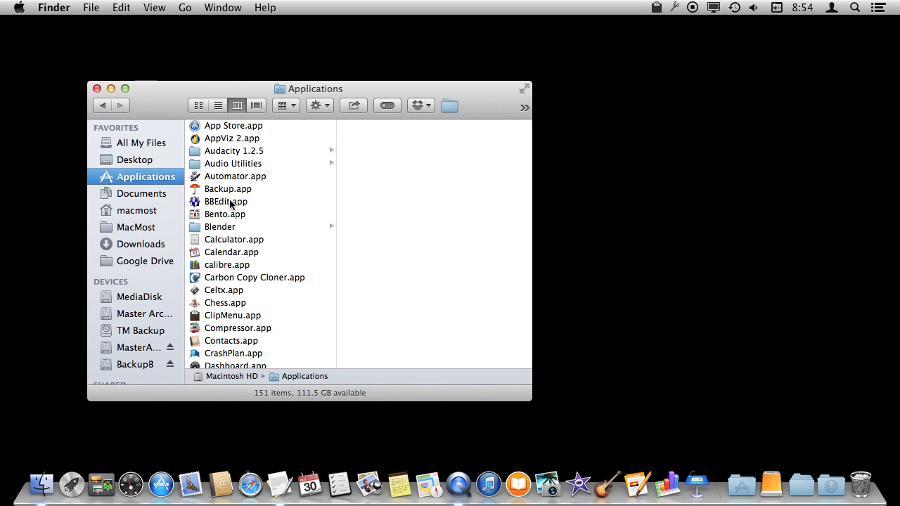
Add Calculator.app to the Finder sidebar favorites, launch it from there and quit it.
left_click_drag(196, 244, 124, 205)
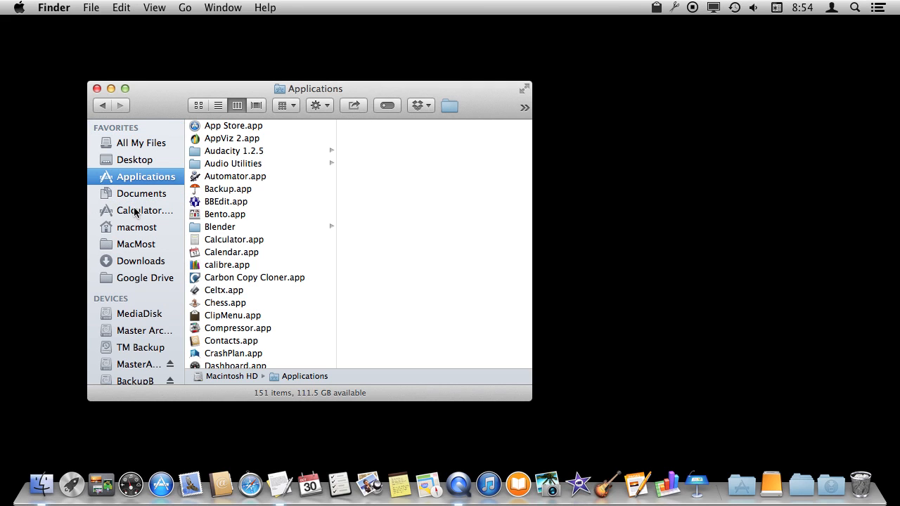
left_click(121, 208)
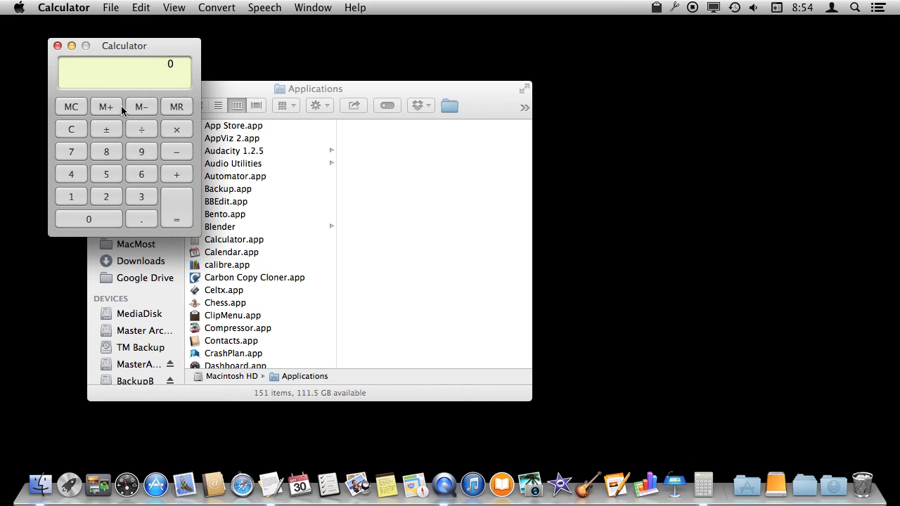
key("super+q")
Remove the Calculator item from the Finder sidebar.
left_click(104, 213)
left_click_drag(105, 213, 21, 198)
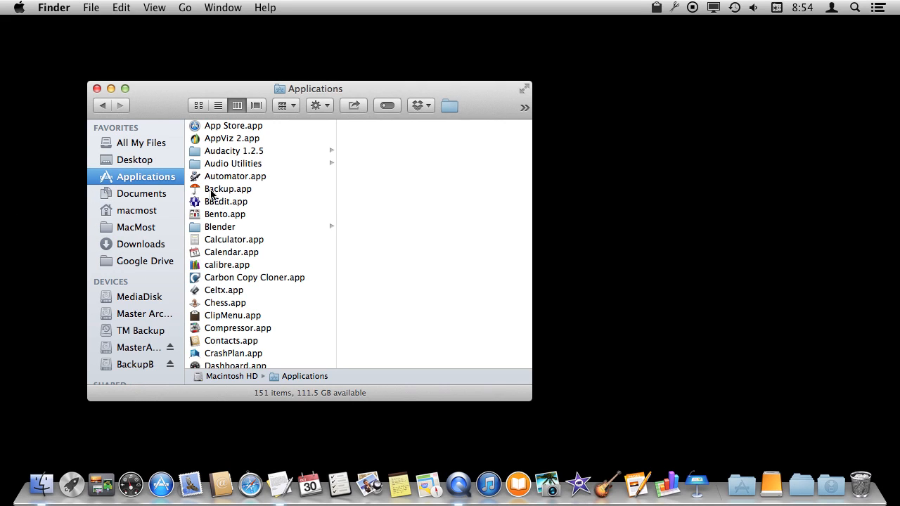
Add Calculator.app to the Finder window toolbar, launch it from there and quit it.
left_click_drag(195, 241, 150, 107)
left_click(146, 107)
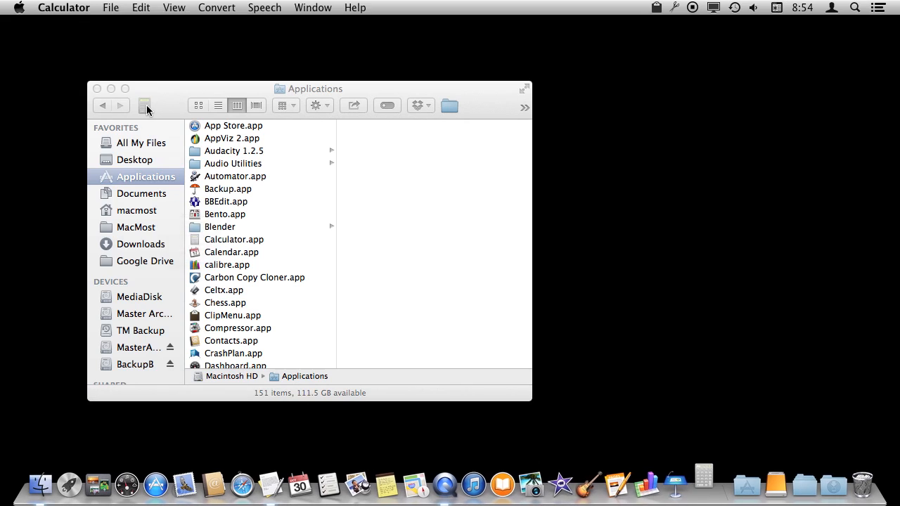
key("super+q")
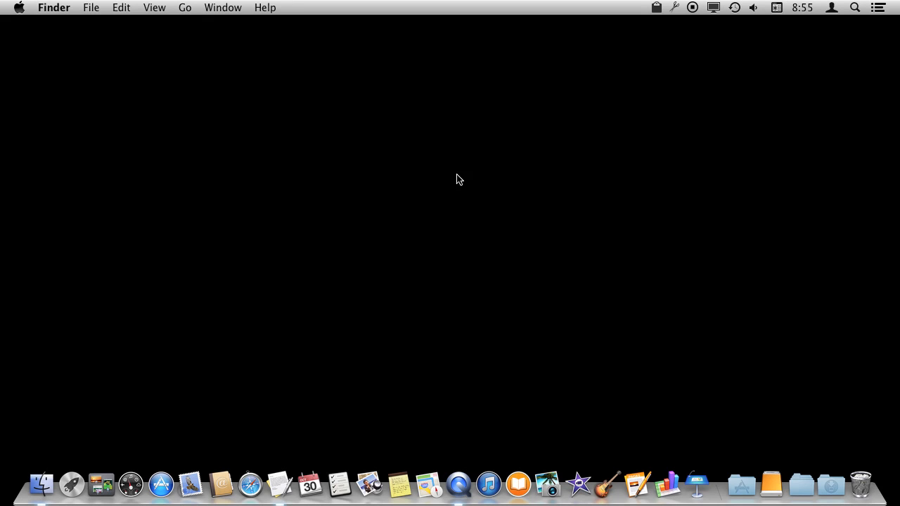
Launch Terminal through a Spotlight search for ter.
left_click(855, 8)
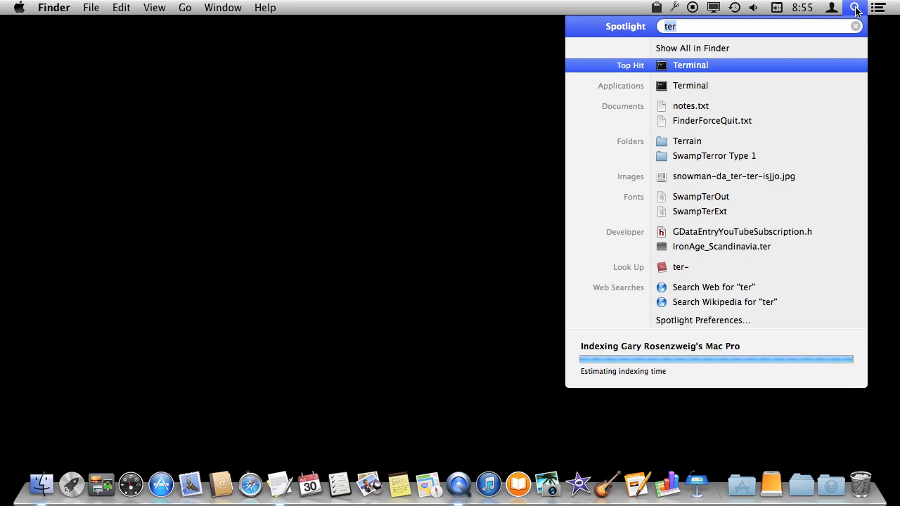
left_click(703, 65)
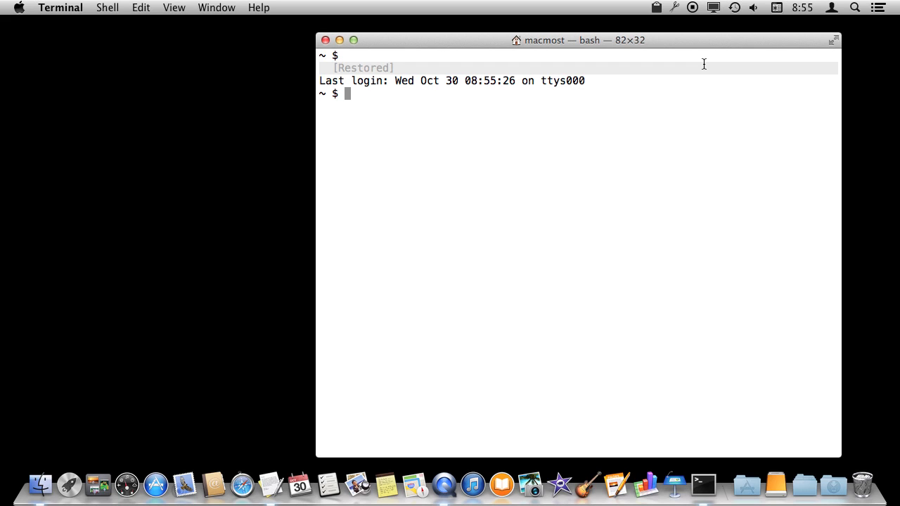
Run open /Applications/Calculator.app in Terminal, then quit Calculator.
type("open /Applica")
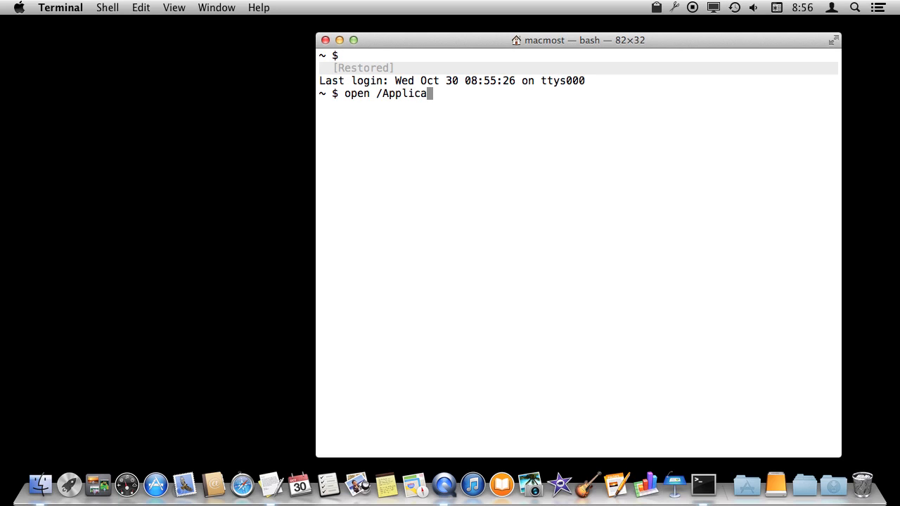
type("tions/Calcu")
key("BackSpace")
key("BackSpace")
type("culato")
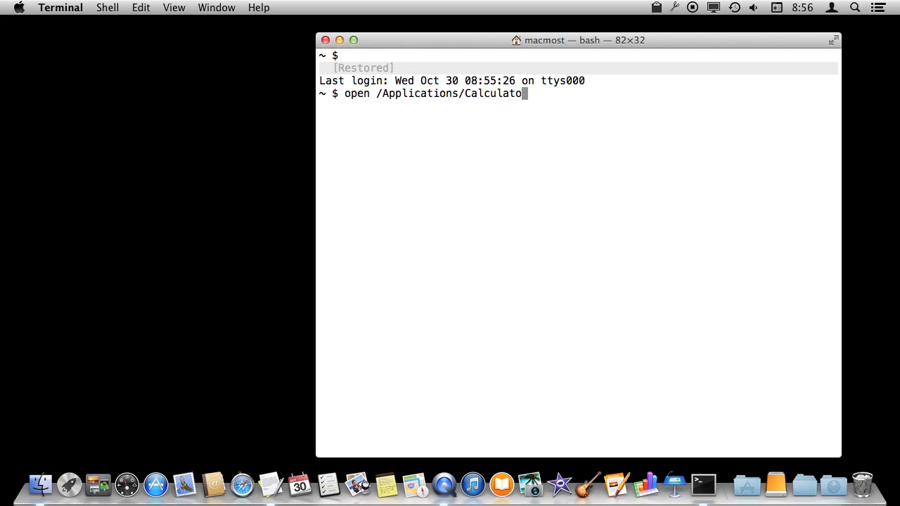
type("r.app")
key("Return")
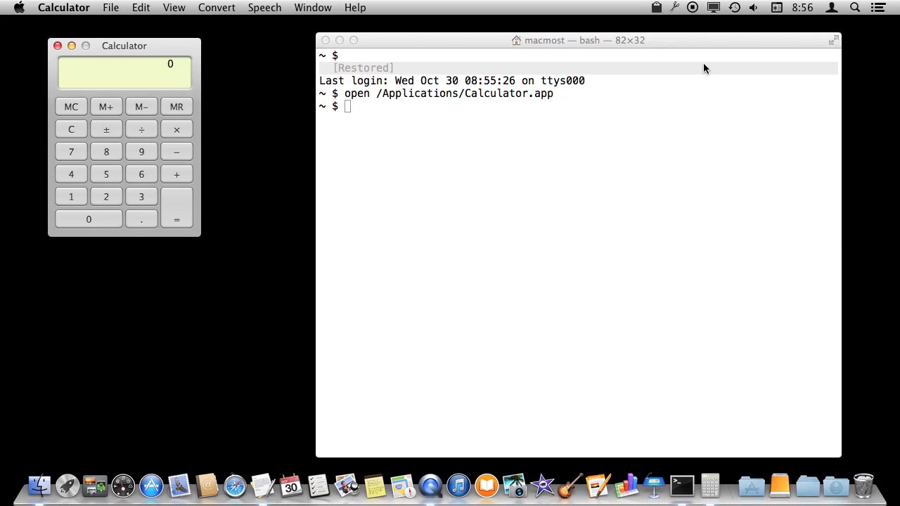
key("super+q")
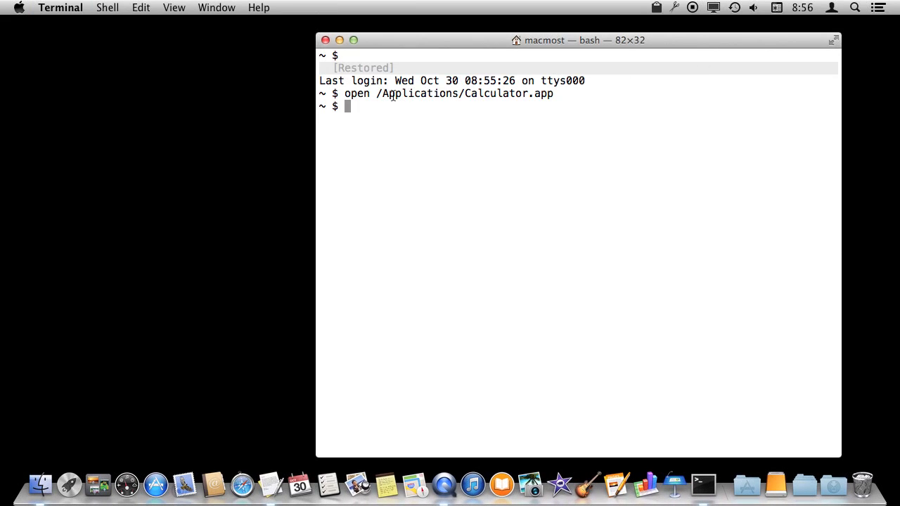
Run open -a Calculator.app in Terminal to launch Calculator by name.
type("open -a Calculator.ap")
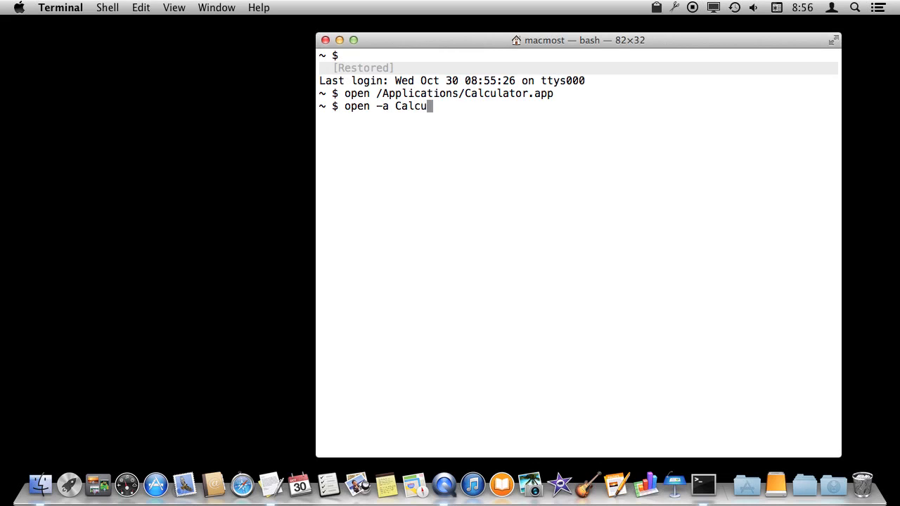
type("p")
key("Return")
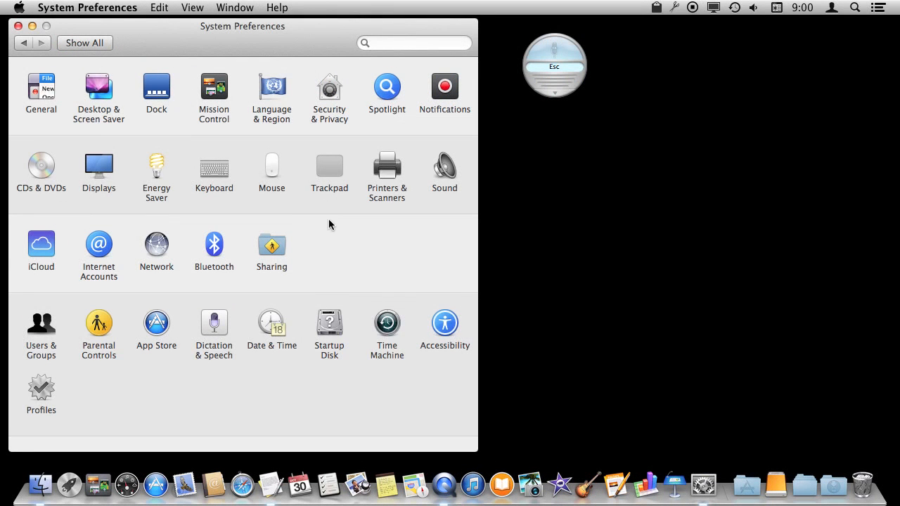
Open the Accessibility preferences pane.
left_click(454, 328)
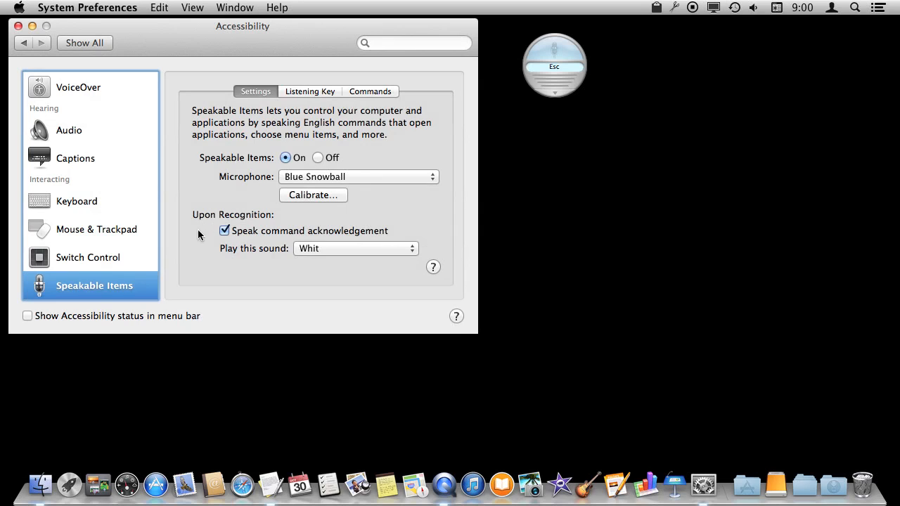